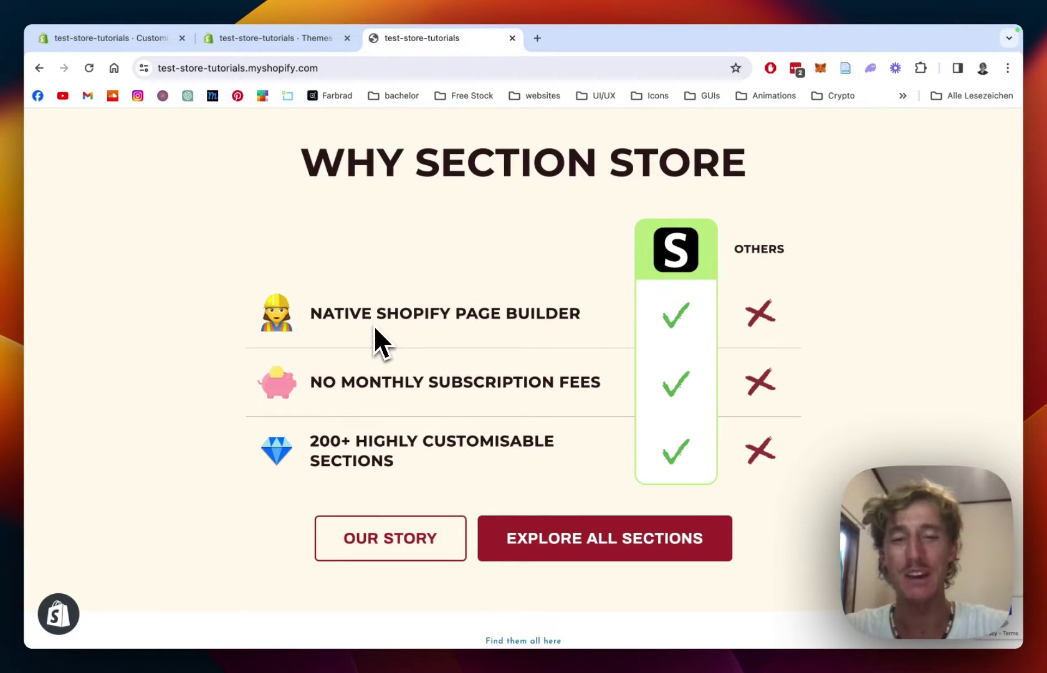
Step: Open the Section Store app from the admin's installed apps and browse its section catalogue
scroll(576, 278, "up", 1)
scroll(579, 277, "down", 2)
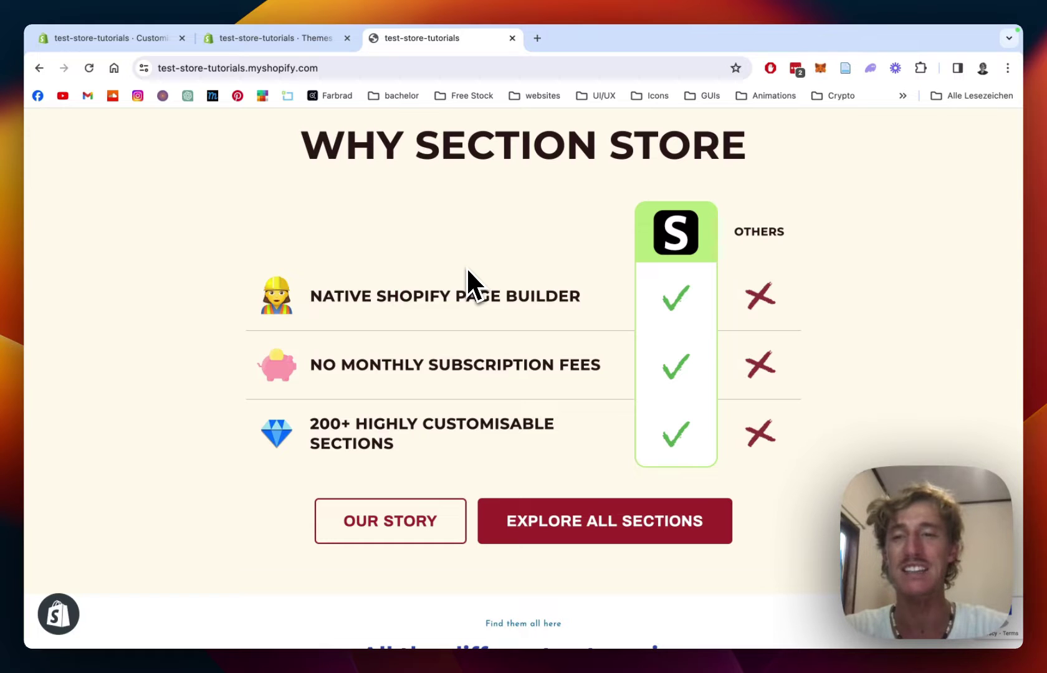
left_click(289, 40)
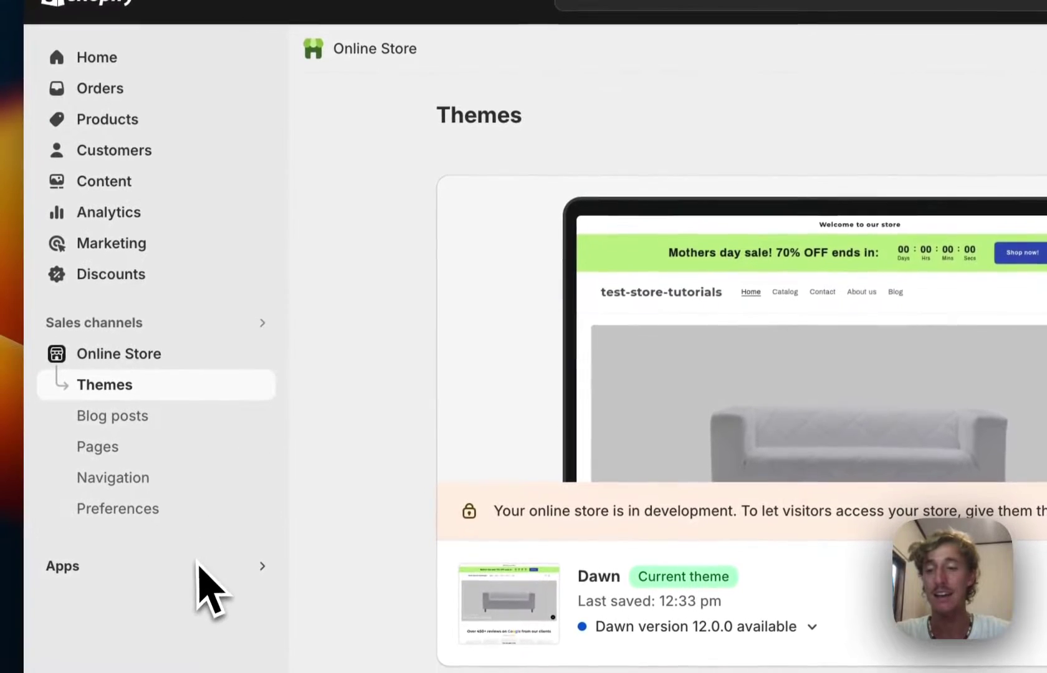
left_click(197, 564)
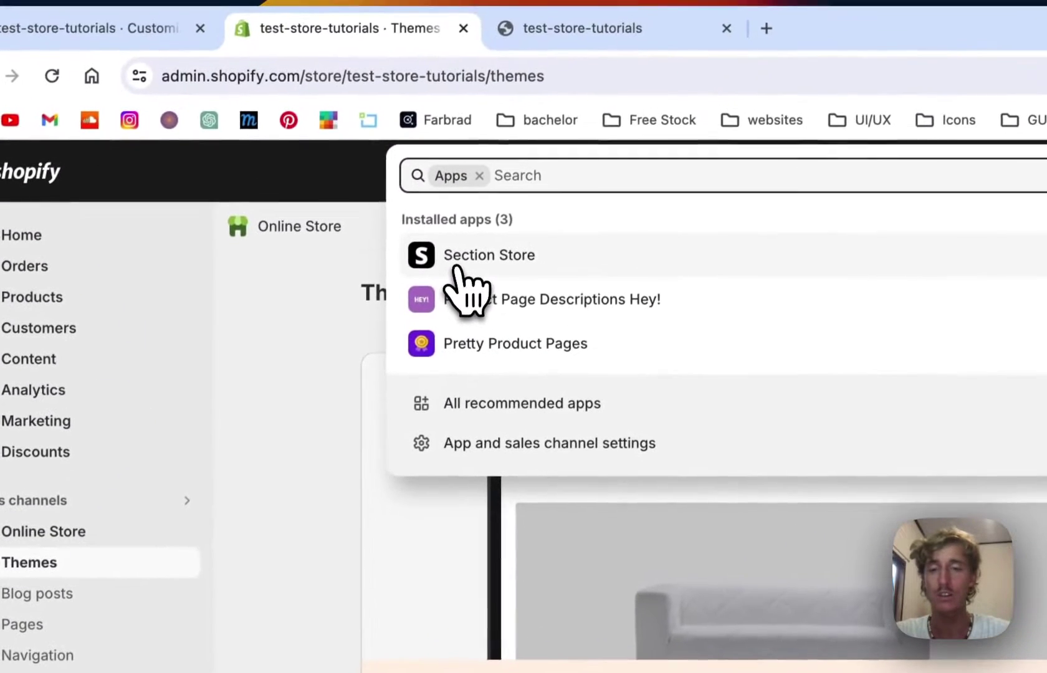
left_click(453, 272)
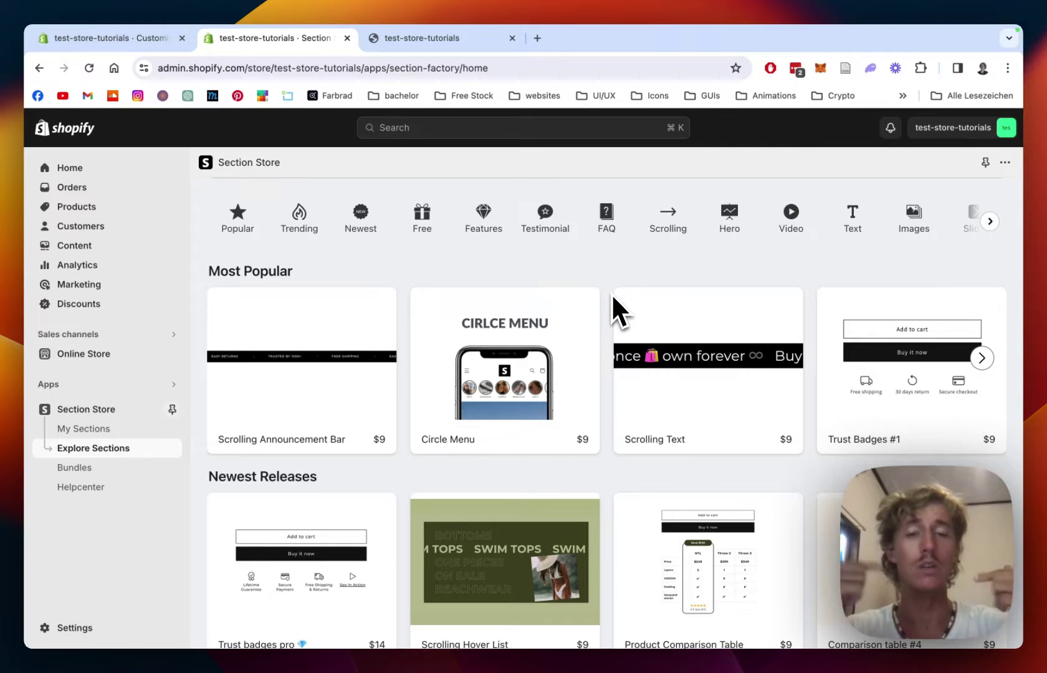
scroll(611, 293, "down", 1)
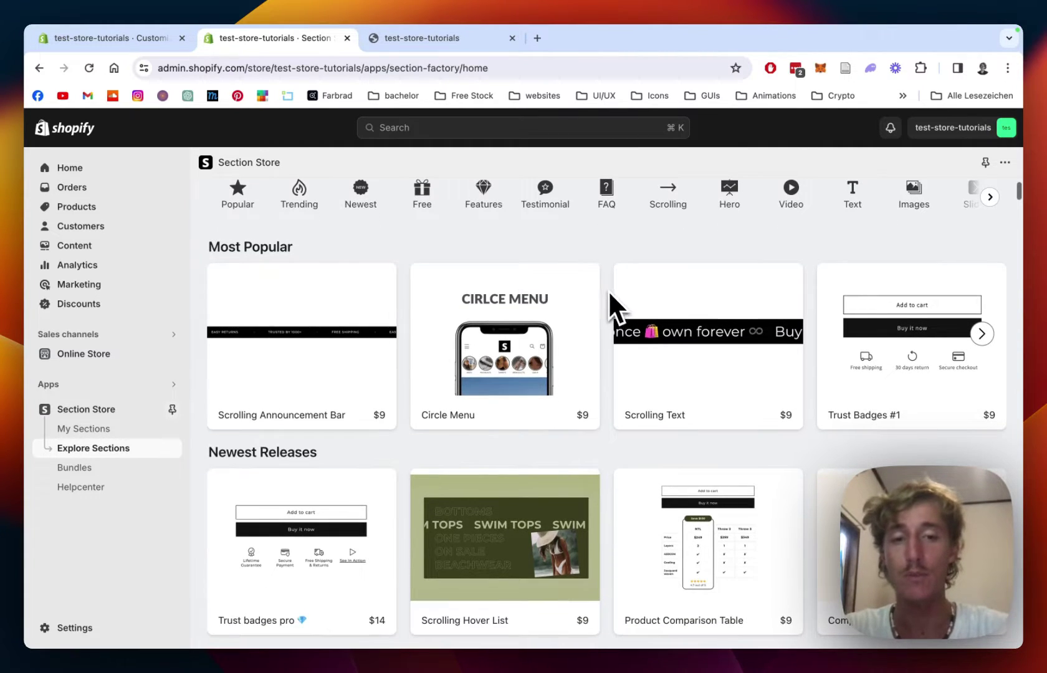
scroll(604, 281, "down", 1)
scroll(605, 281, "up", 3)
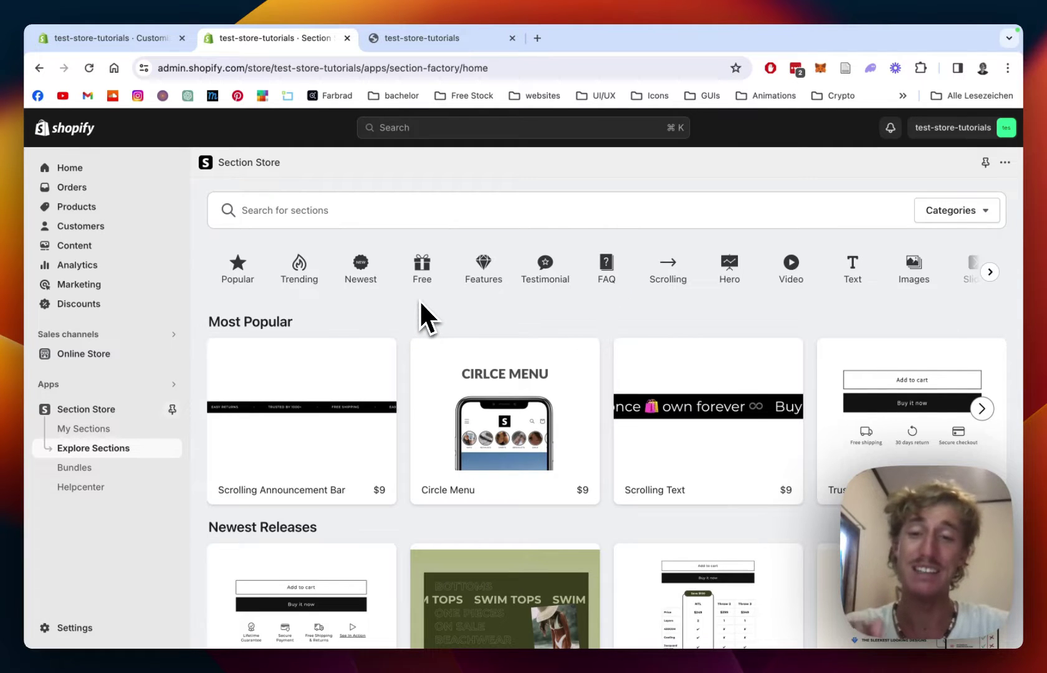
scroll(424, 318, "down", 3)
scroll(433, 343, "up", 3)
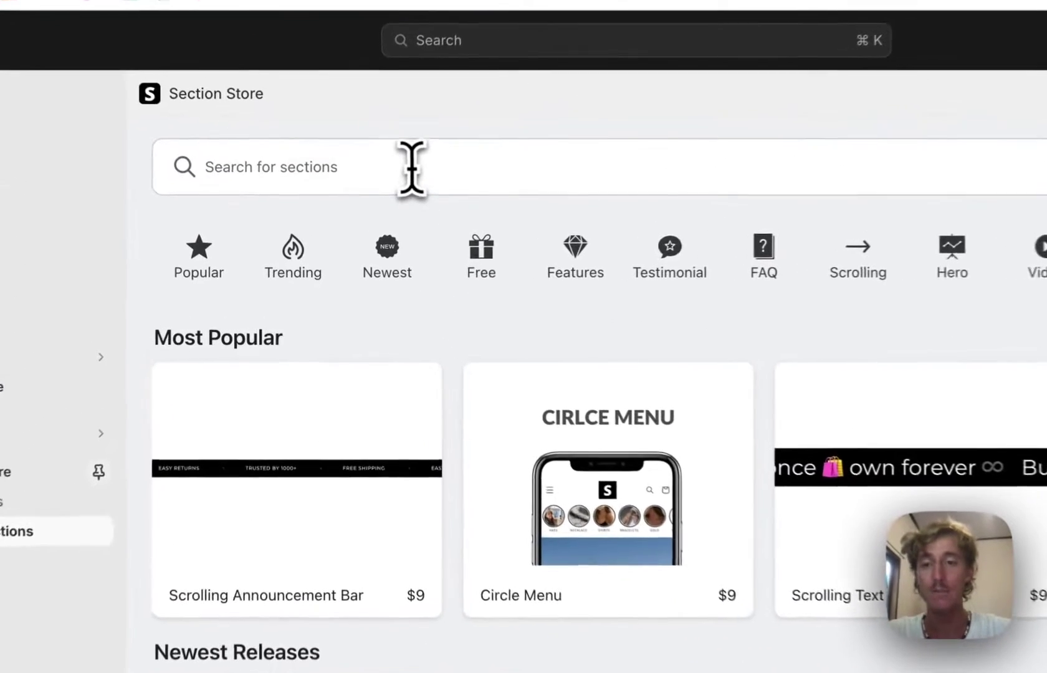
Step: Search the catalogue, preview Comparison table #4, then view the owned sections in My Sections
left_click(382, 203)
type("d")
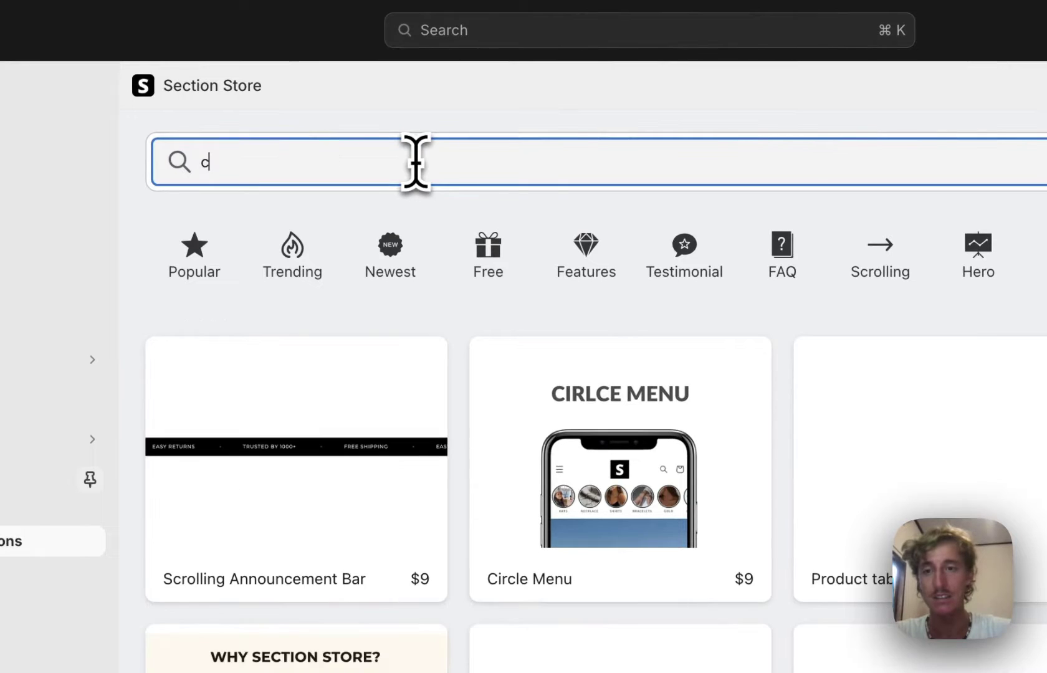
type("ompa")
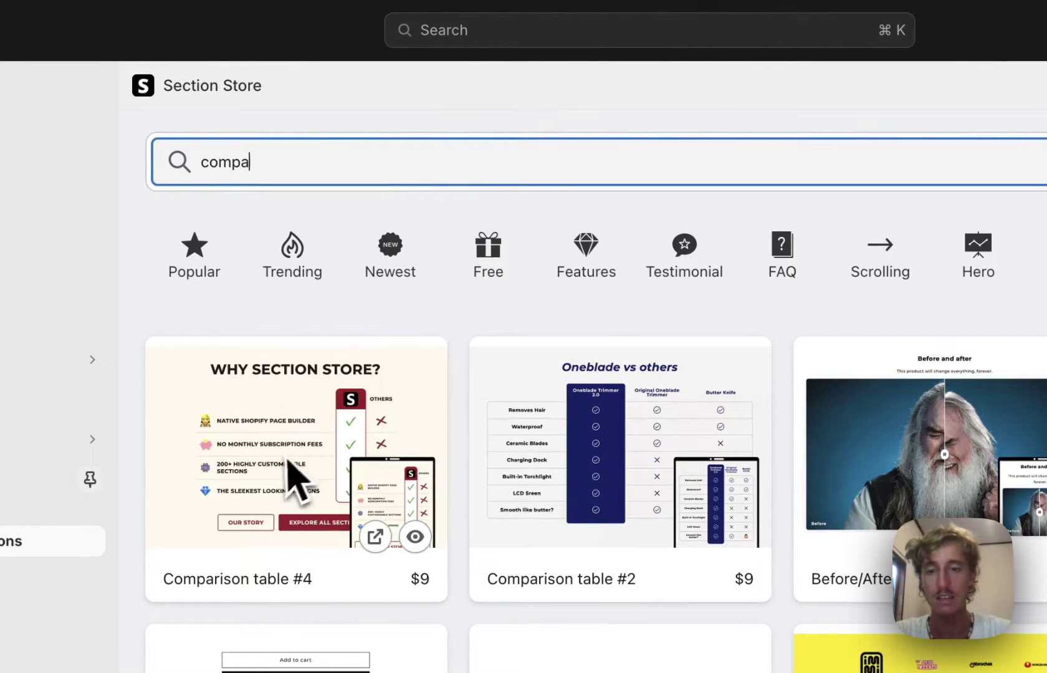
left_click(305, 441)
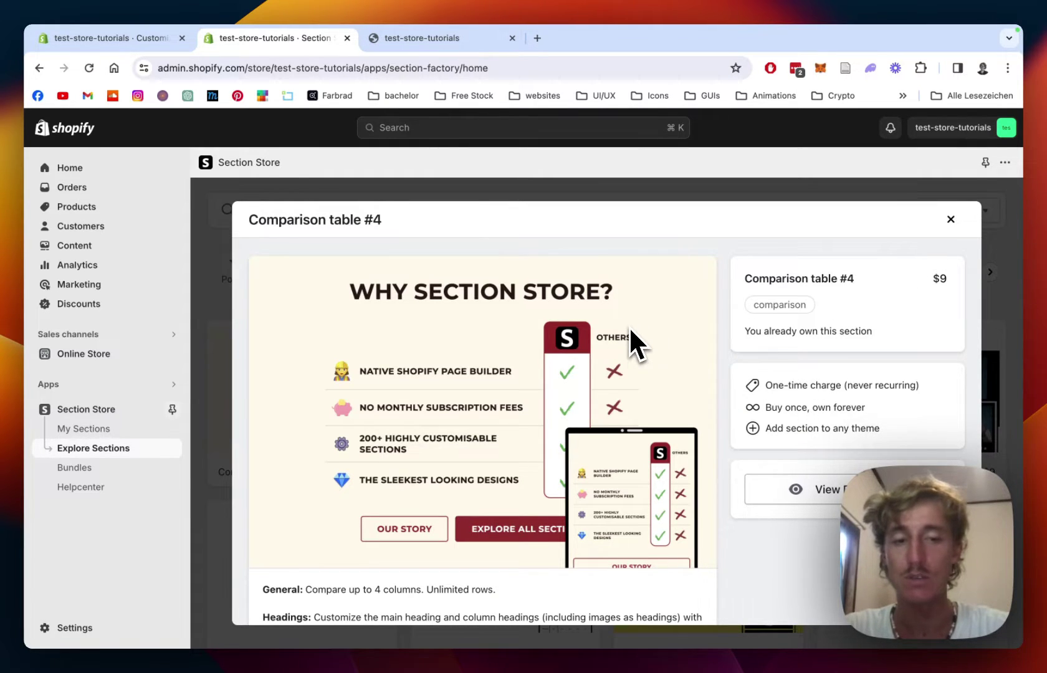
scroll(797, 352, "down", 1)
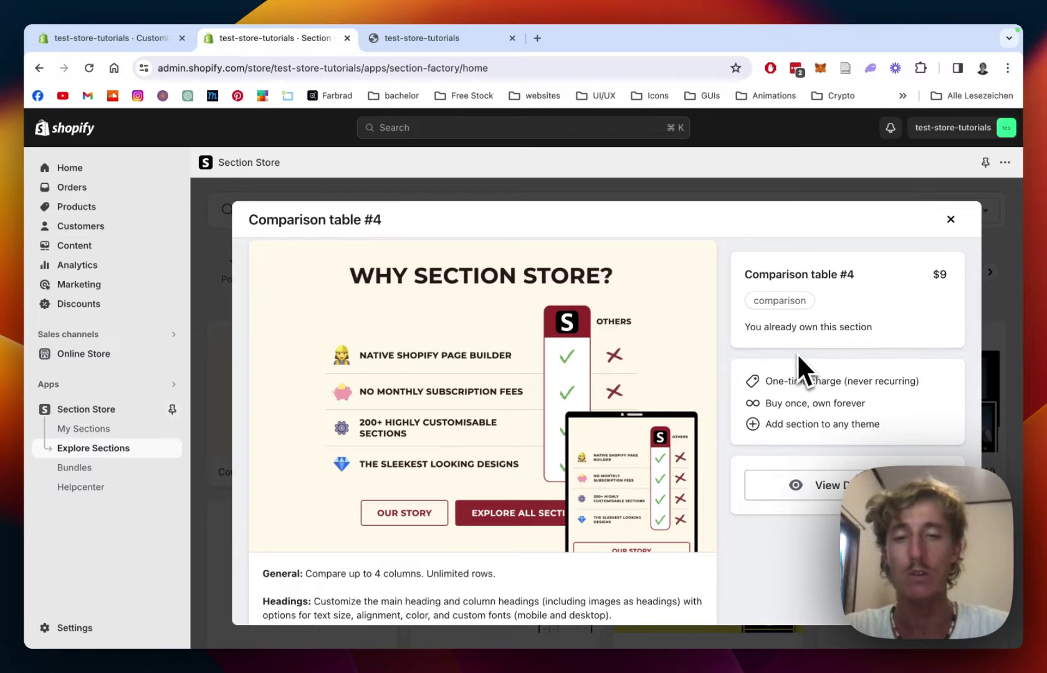
scroll(764, 345, "up", 1)
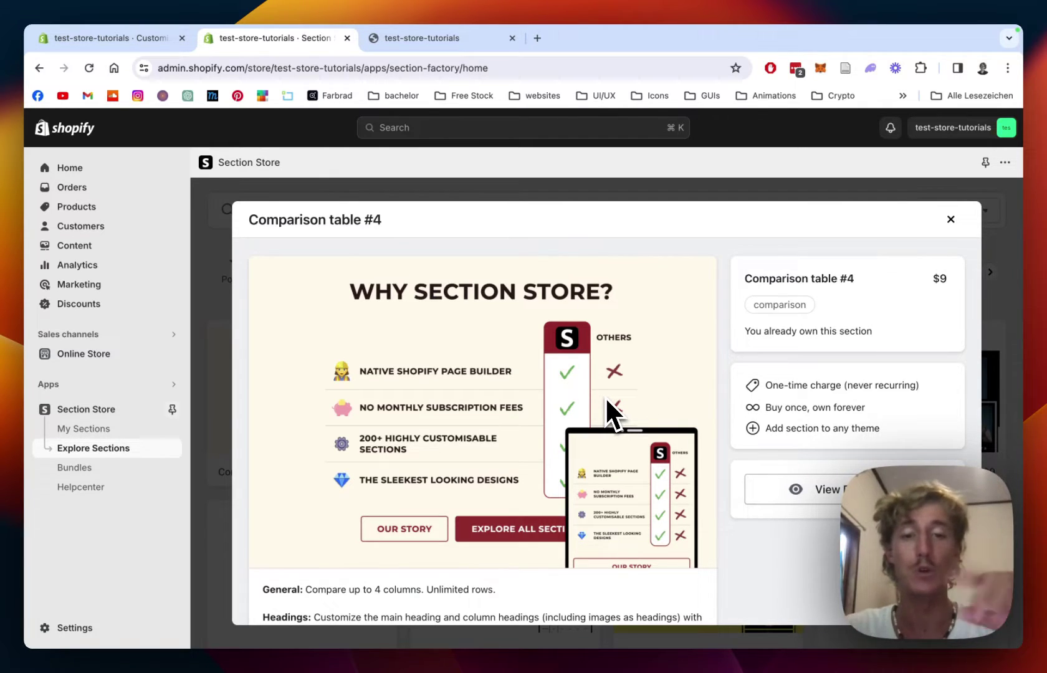
scroll(606, 399, "down", 1)
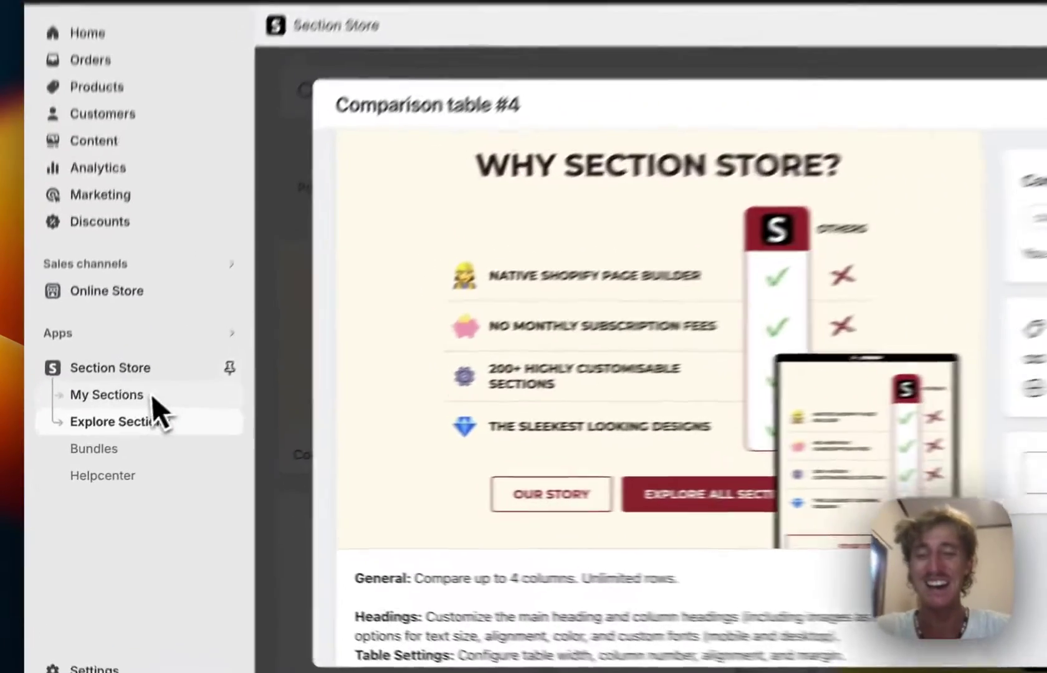
left_click(151, 395)
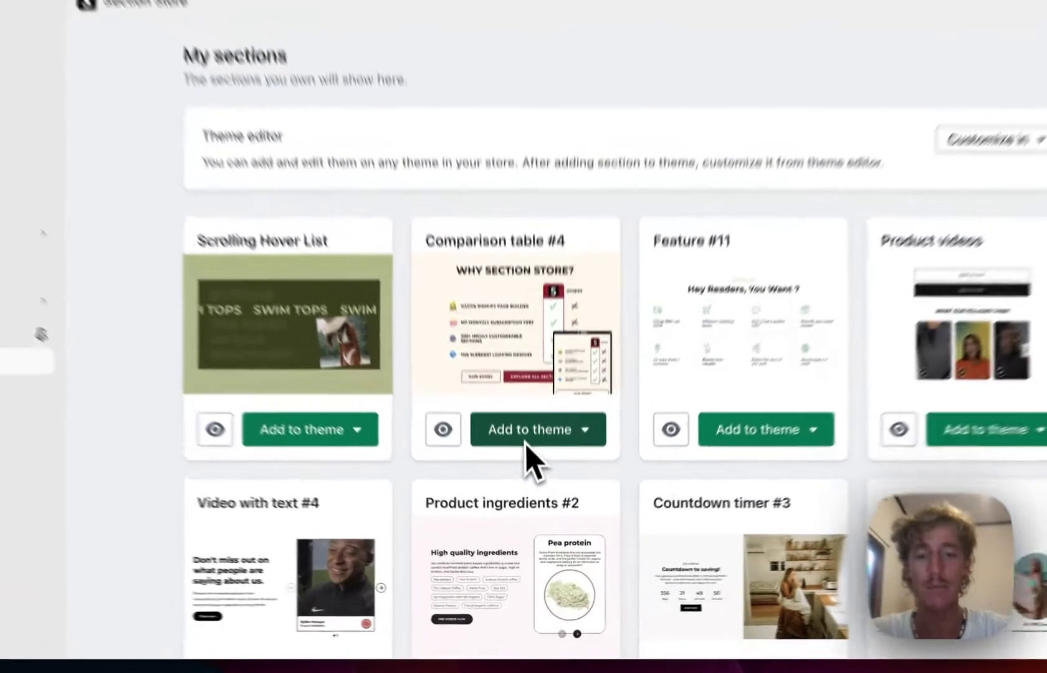
Step: Open the live Dawn theme in the theme editor from Section Store
left_click(547, 479)
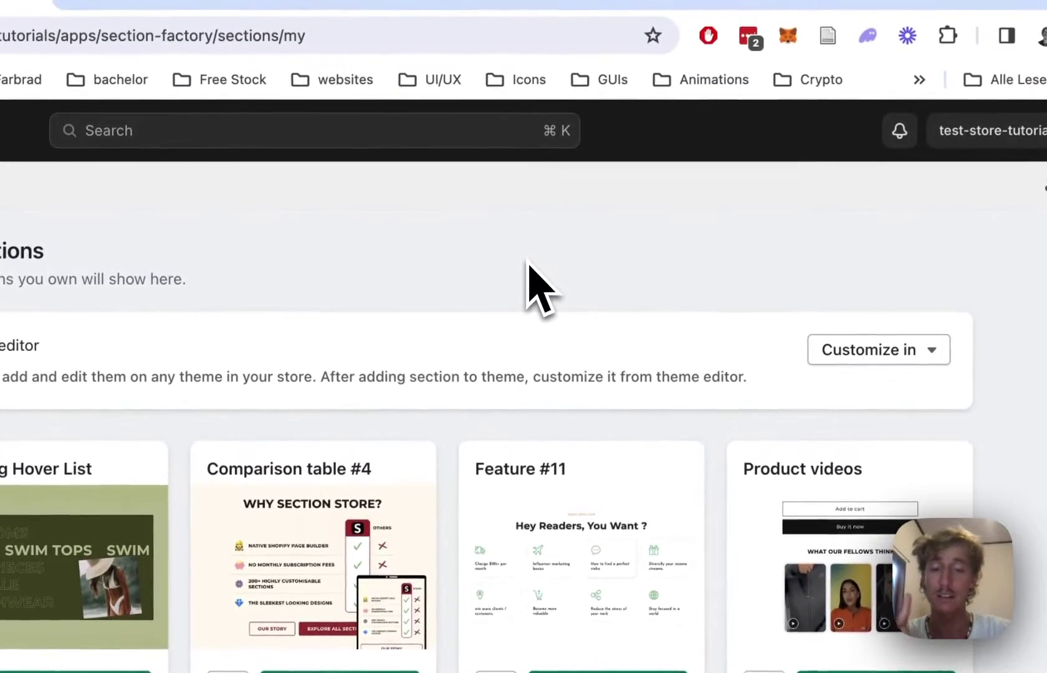
left_click(829, 356)
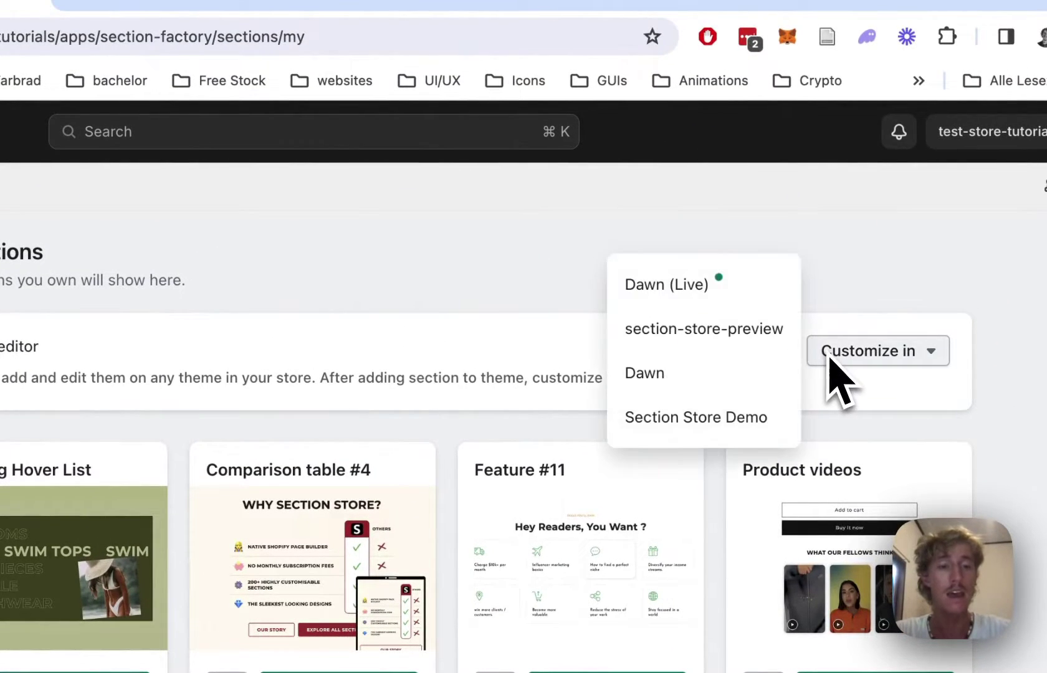
left_click(680, 292)
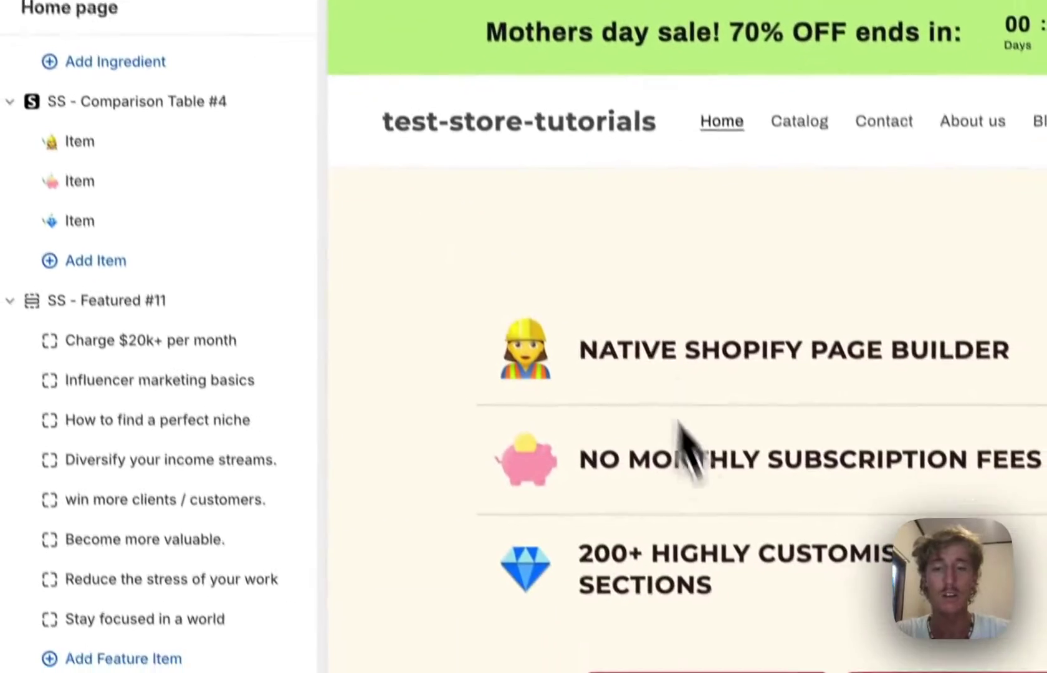
Step: Add the SS - Comparison Table #4 section, found by searching 'comp', to the home page
scroll(748, 624, "down", 4)
scroll(284, 230, "down", 2)
left_click(187, 569)
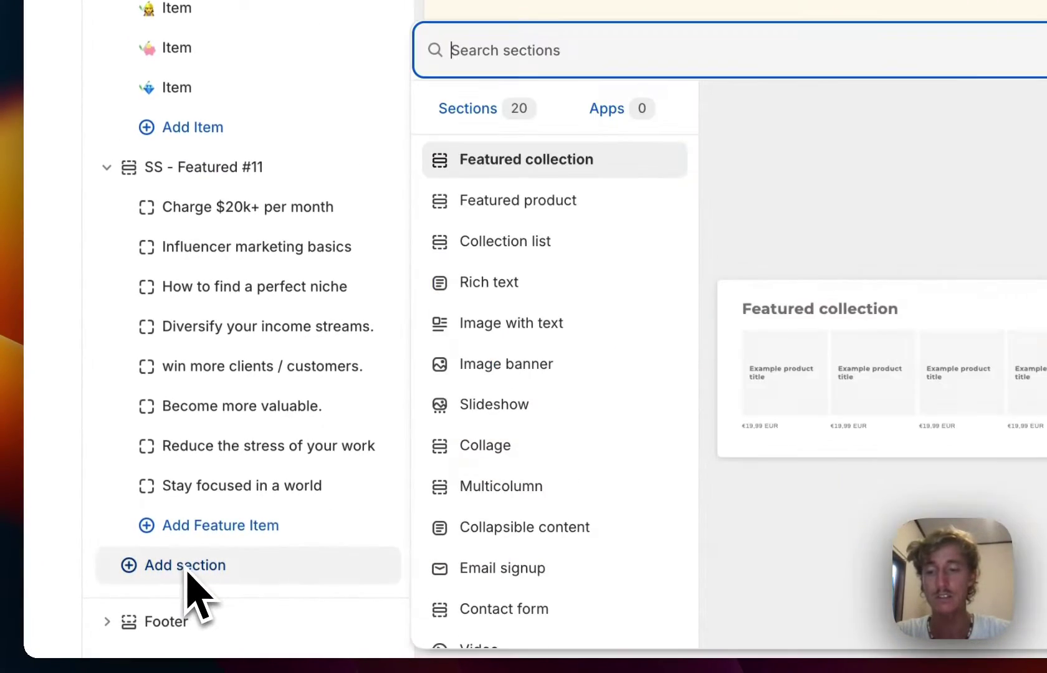
type("comp")
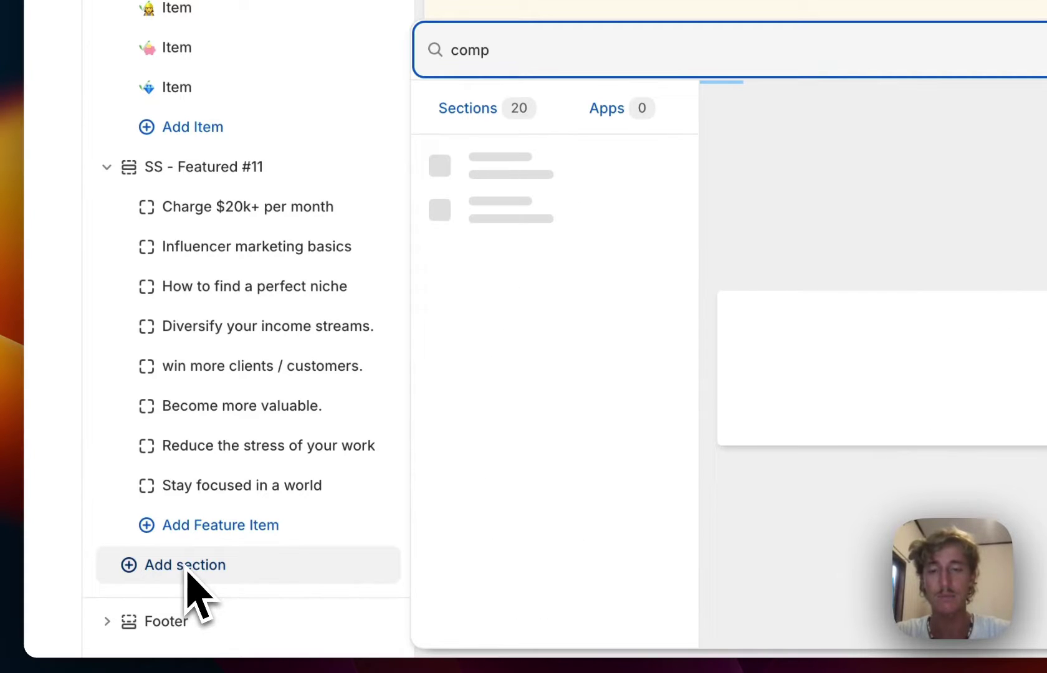
left_click(523, 209)
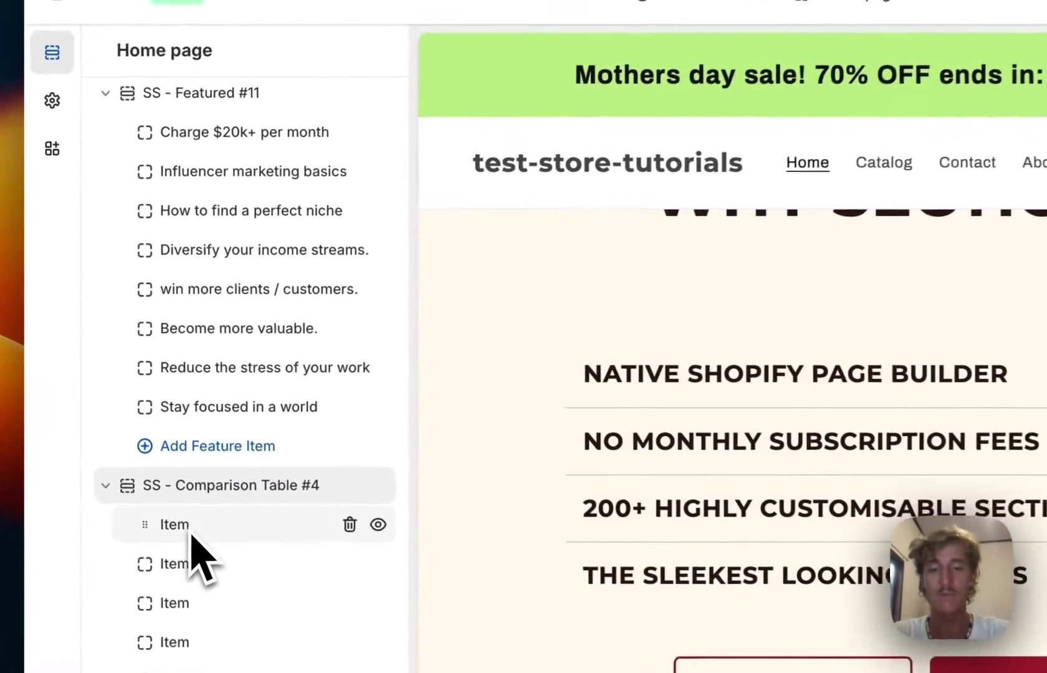
Step: Change the first item's row heading from NATIVE to SECTION STORE PAGE BUILDER
left_click(166, 504)
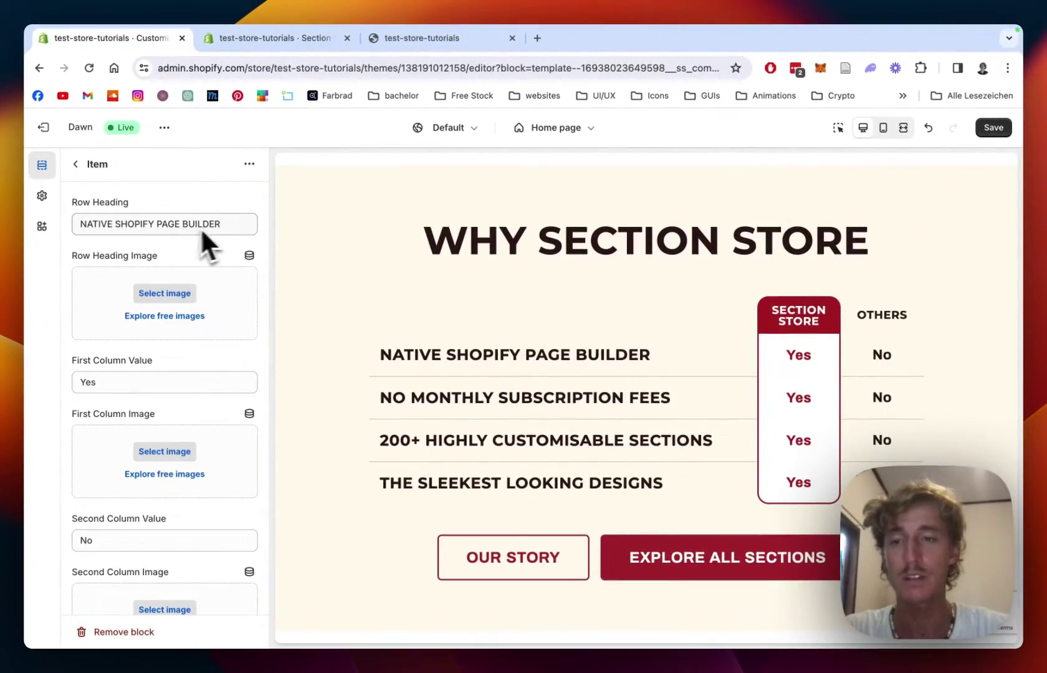
left_click(98, 229)
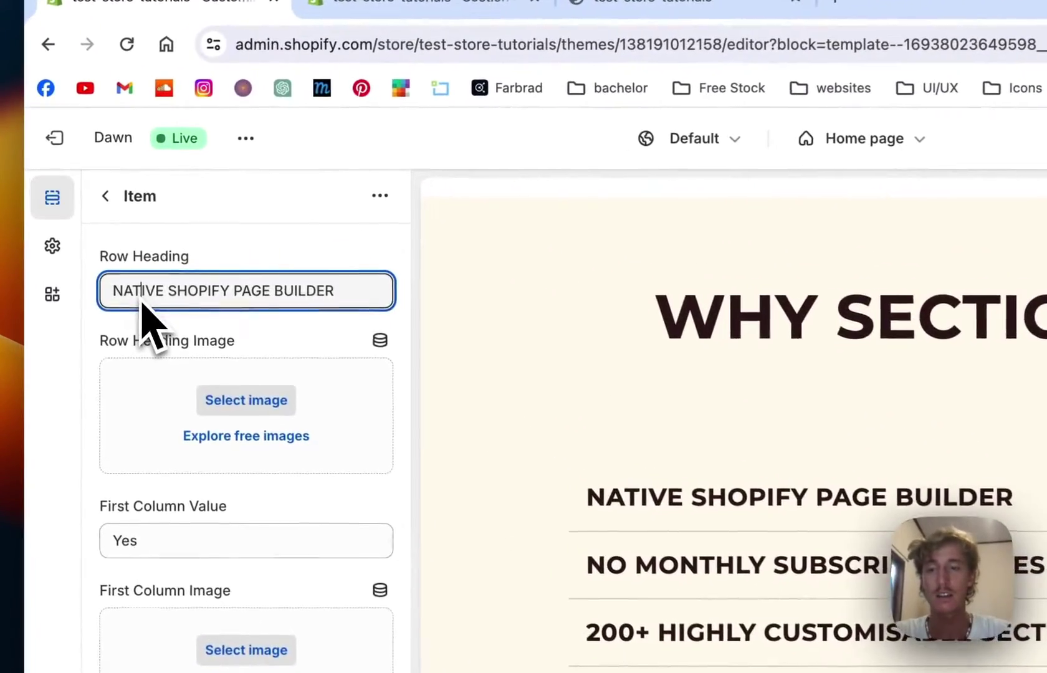
double_click(142, 304)
type("SECTION")
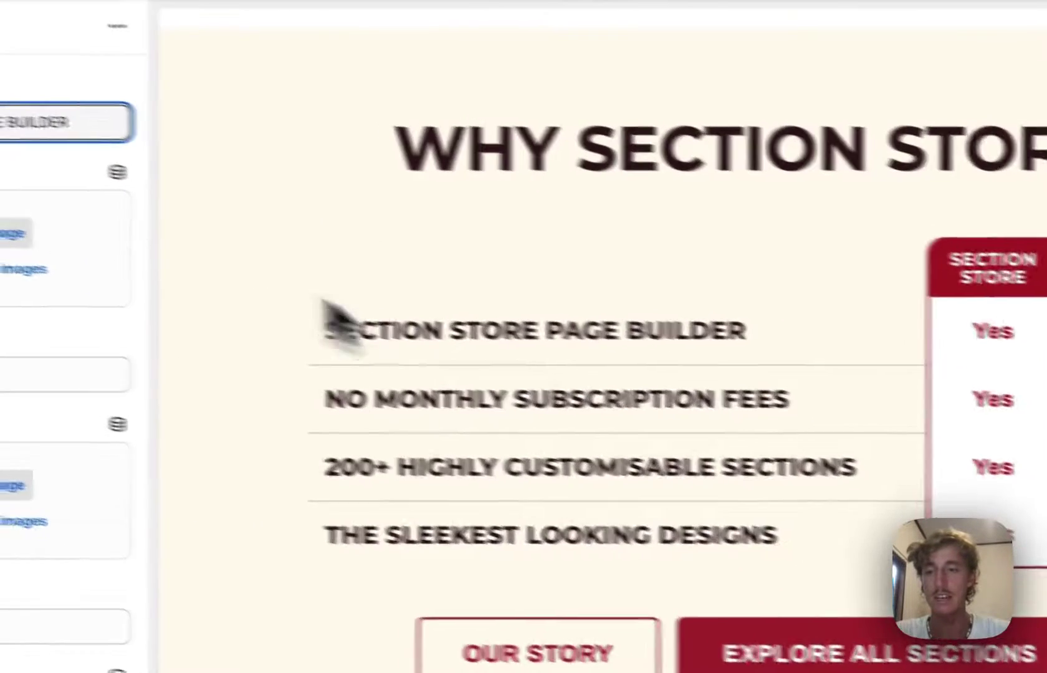
left_click(266, 356)
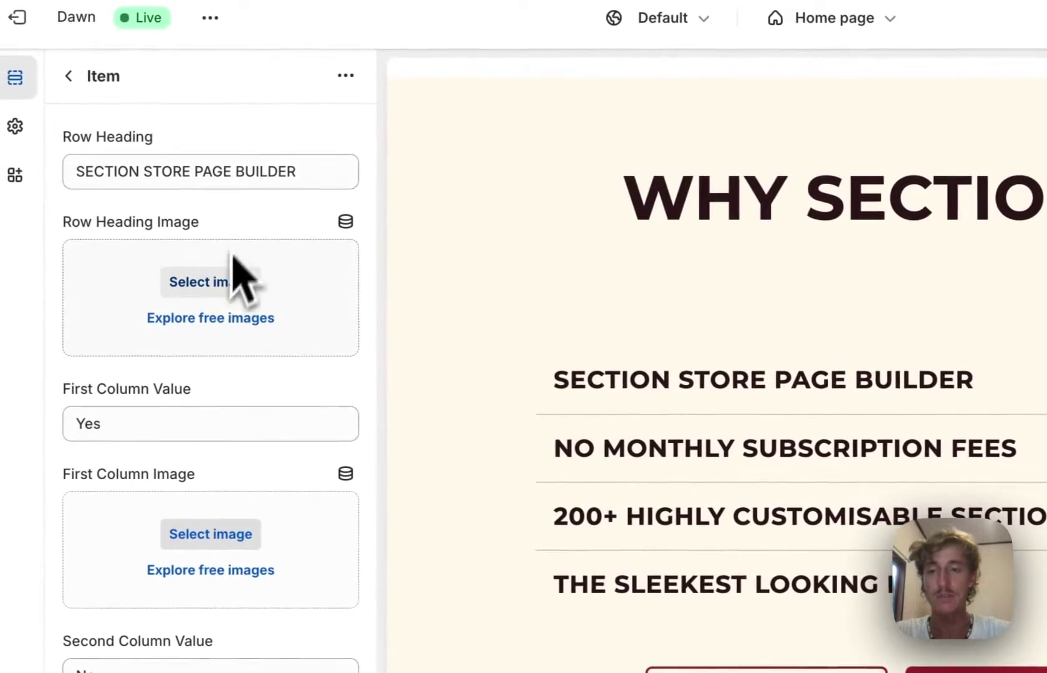
Step: Set the first row's heading image to the icons8-builder icon
left_click(215, 290)
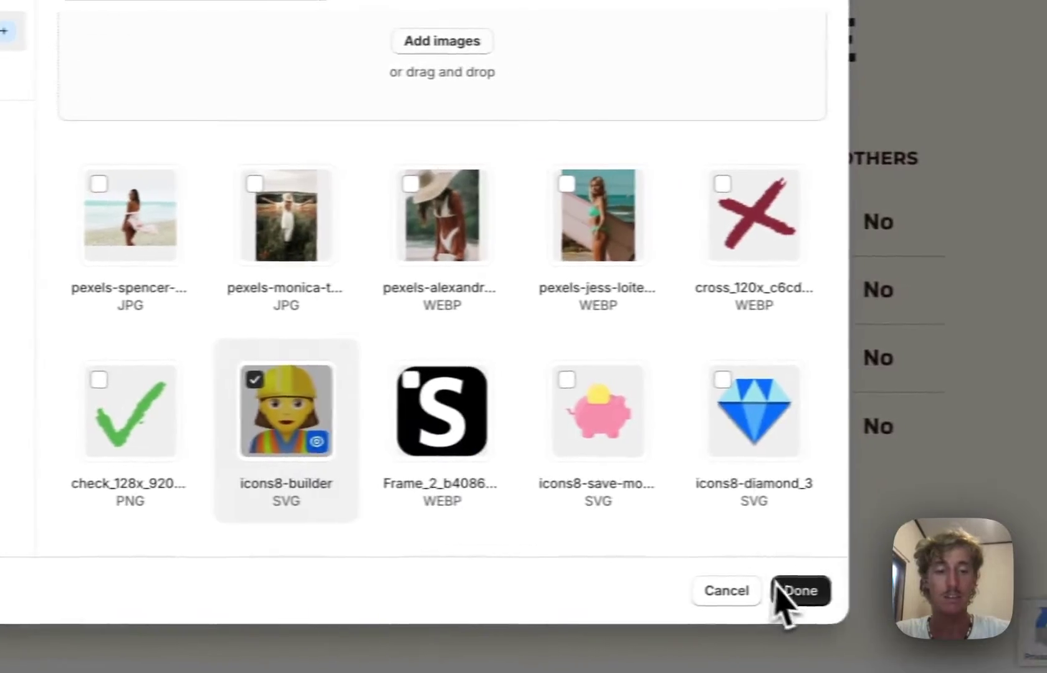
left_click(927, 590)
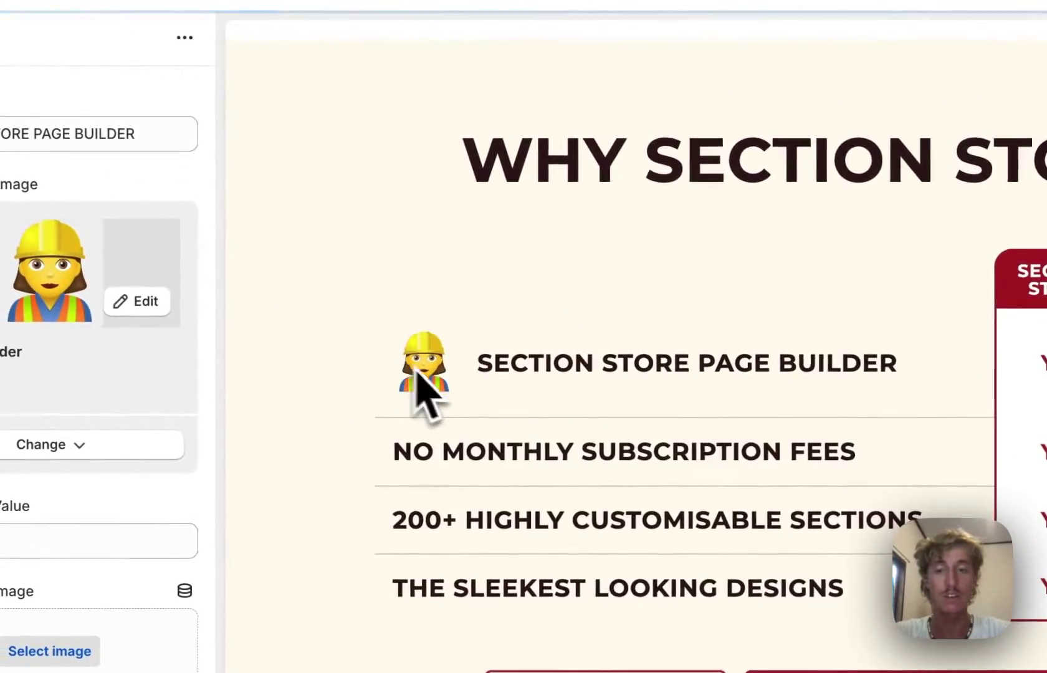
scroll(191, 244, "down", 2)
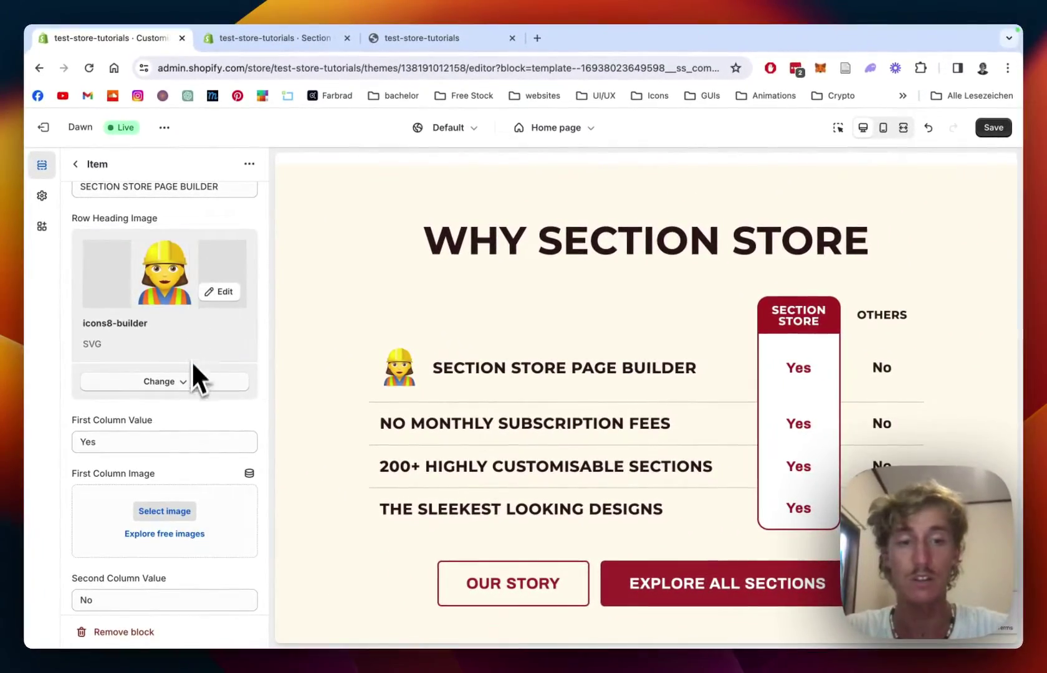
Step: Replace the first column's Yes text with the green check mark image
left_click(104, 438)
left_click_drag(136, 371, 81, 384)
key("BackSpace")
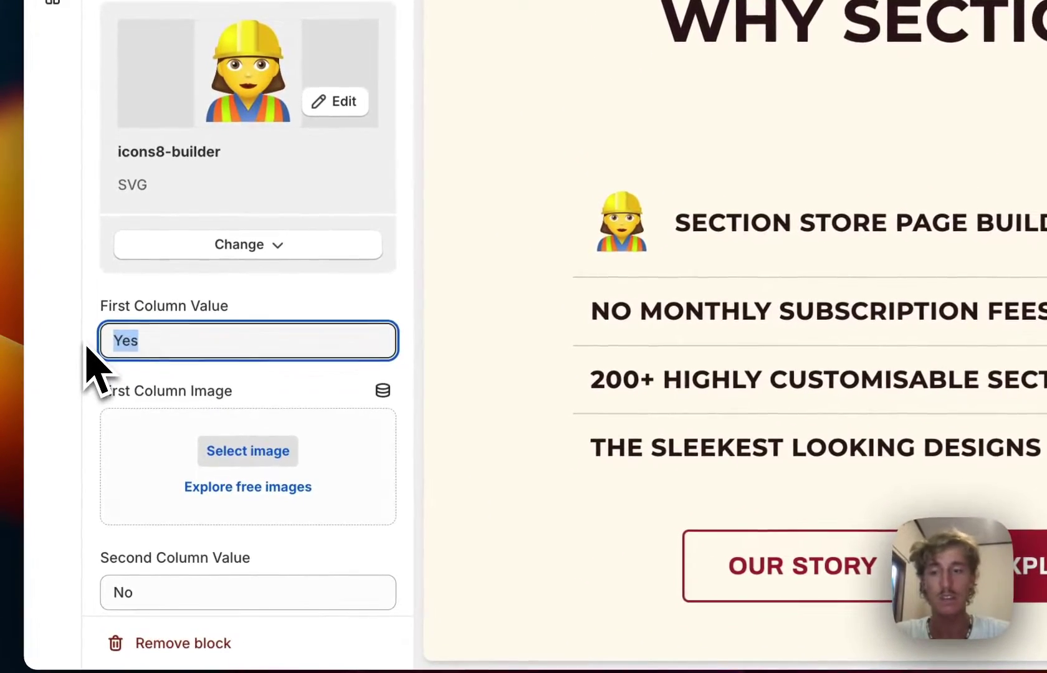
left_click(265, 454)
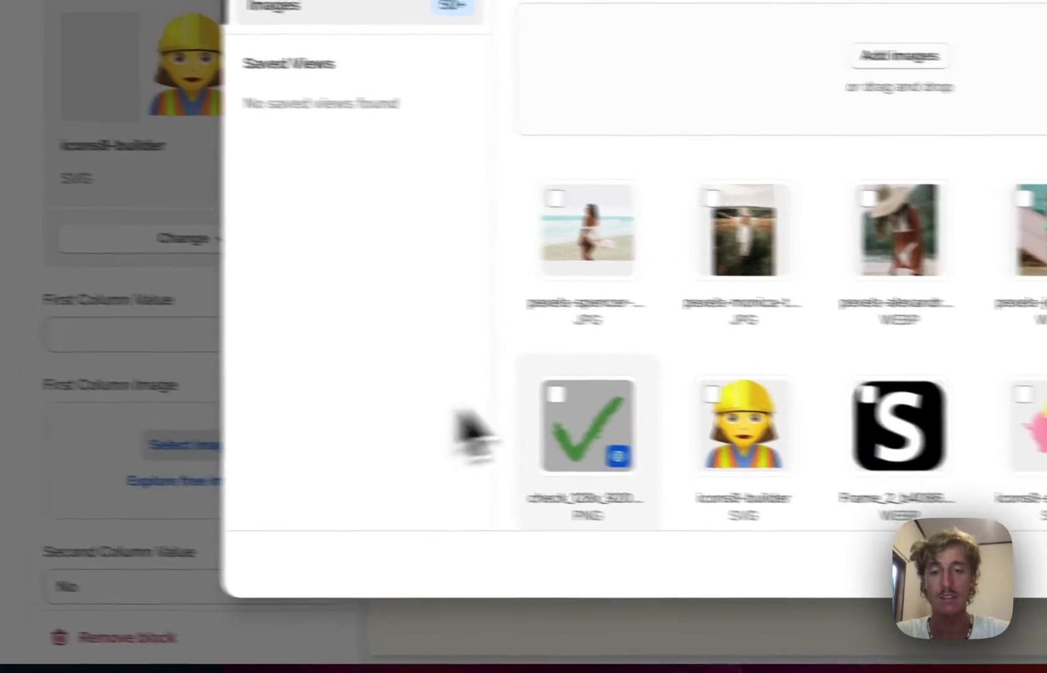
left_click(643, 445)
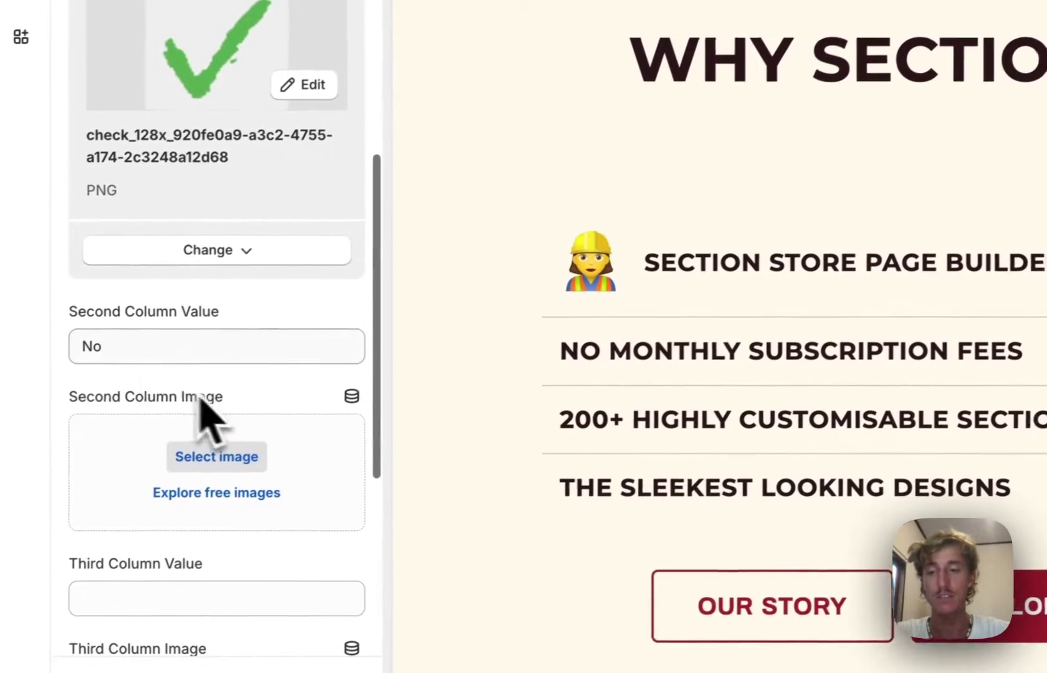
Step: Replace the second column's No text with the red cross image and return to the section list
mouse_move(122, 335)
left_mouse_down()
mouse_move(145, 336)
mouse_move(105, 332)
left_mouse_up()
key("BackSpace")
left_click(245, 444)
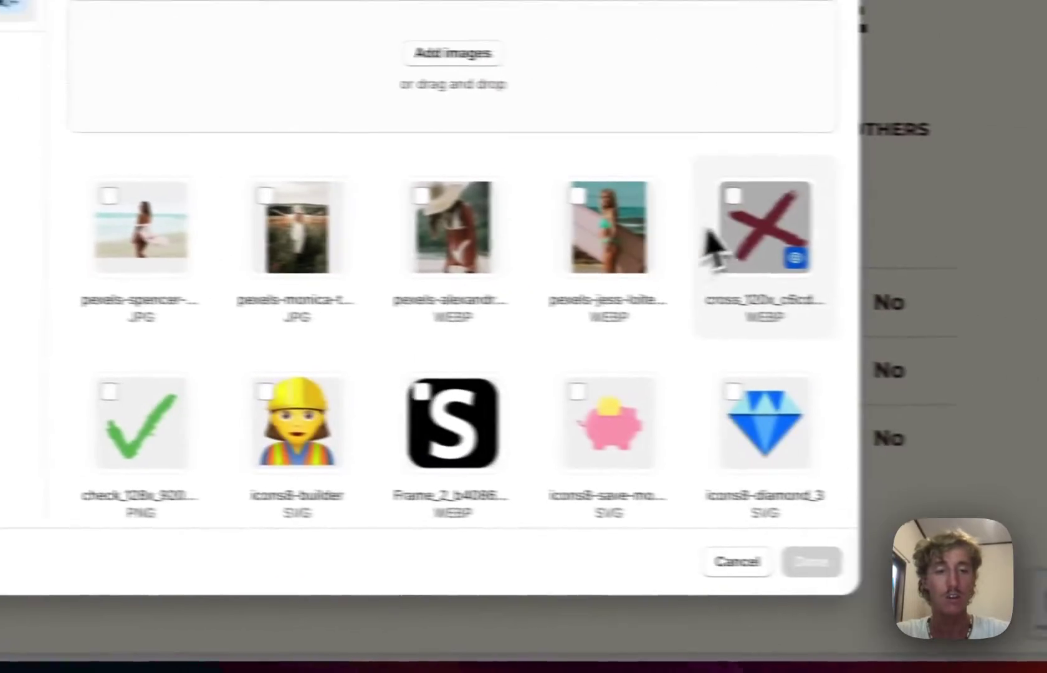
left_click(713, 234)
left_click(740, 556)
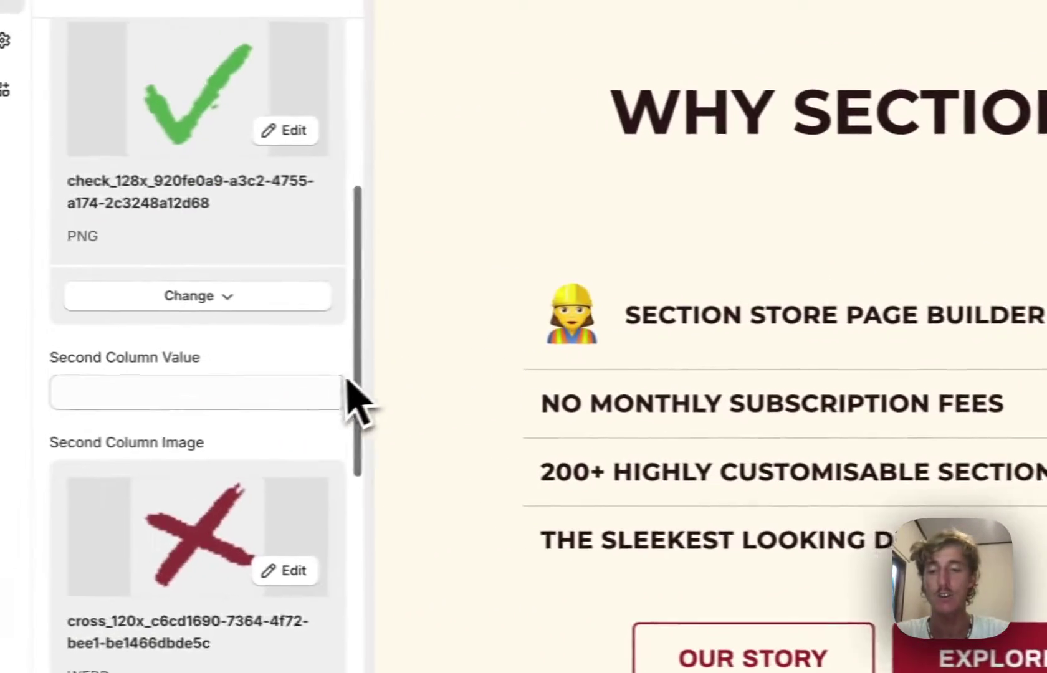
scroll(339, 402, "down", 5)
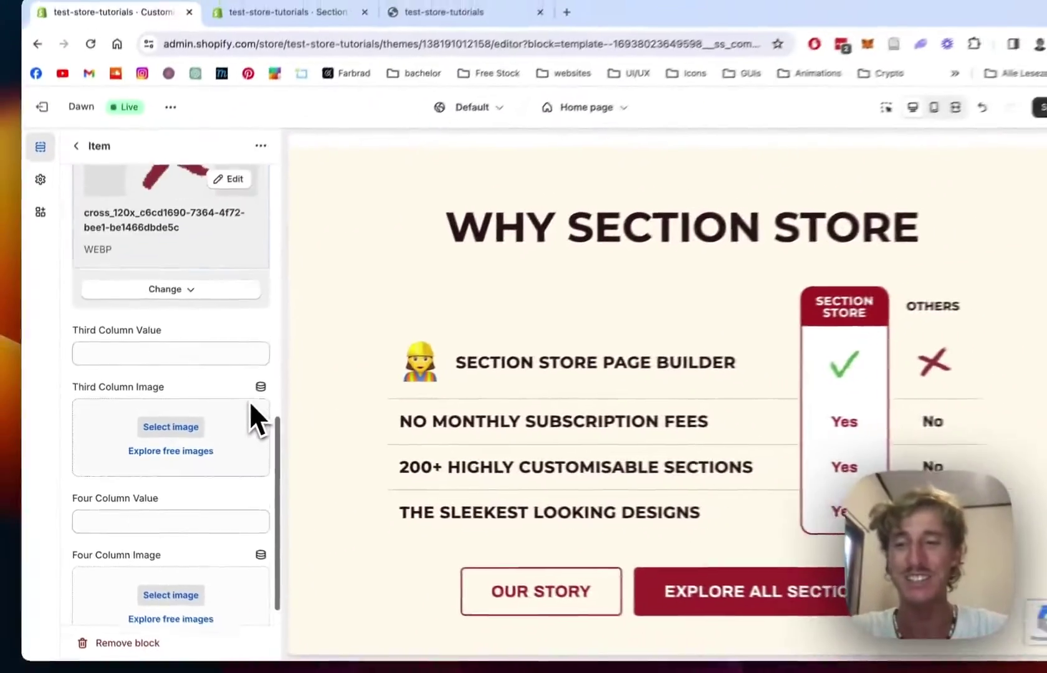
scroll(337, 399, "down", 1)
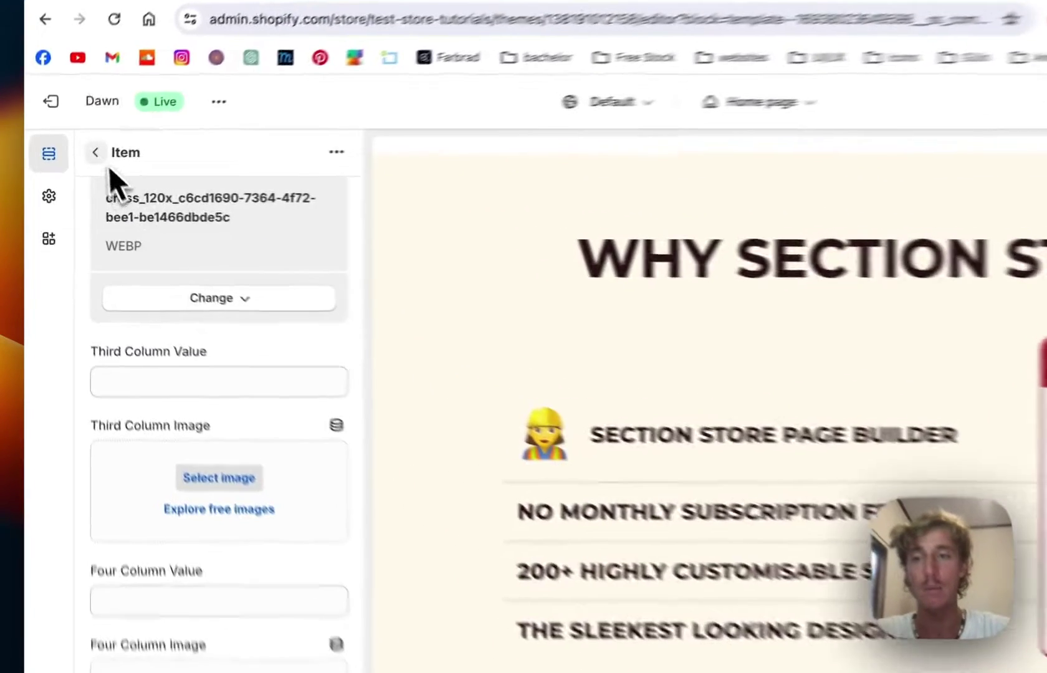
left_click(76, 165)
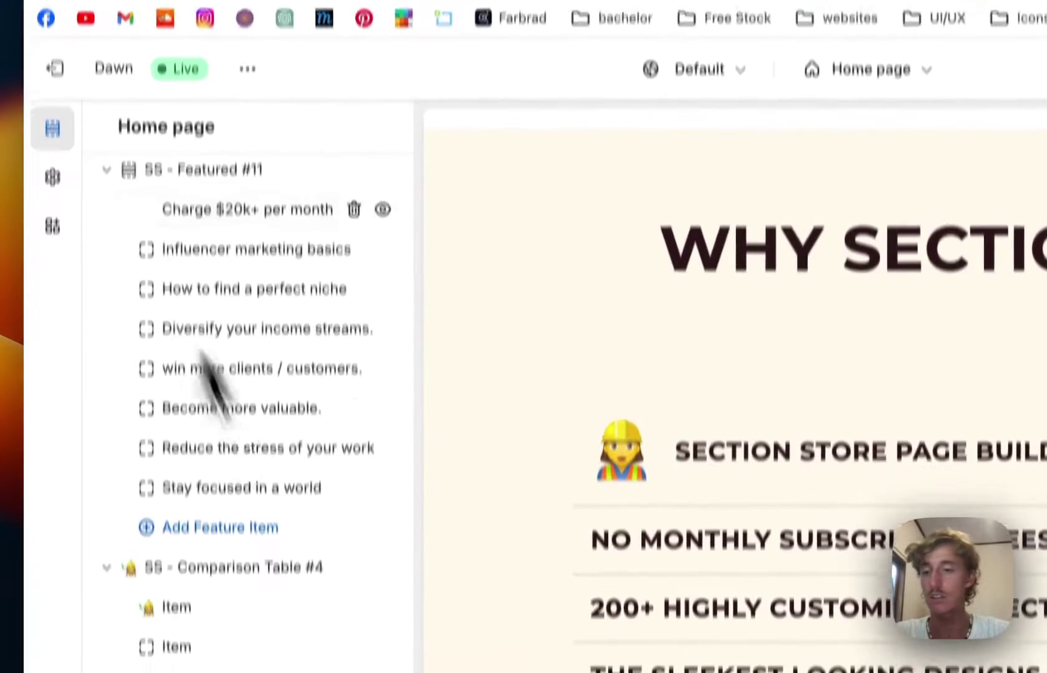
Step: Delete the extra comparison table section and change the remaining heading's WHY to THIS IS
left_click(354, 472)
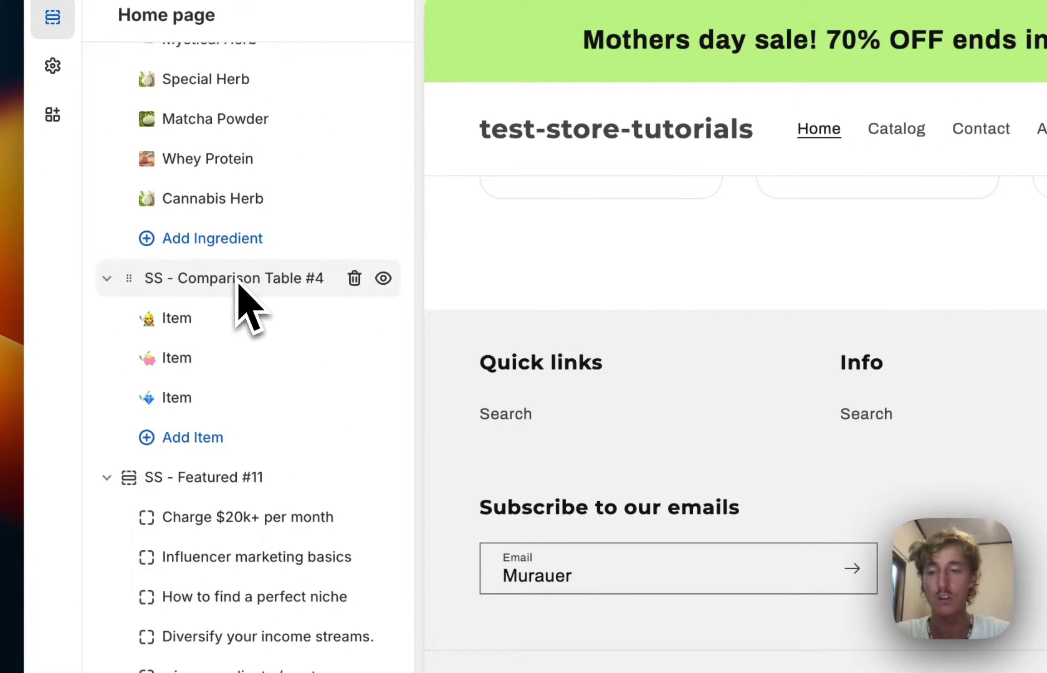
left_click(237, 278)
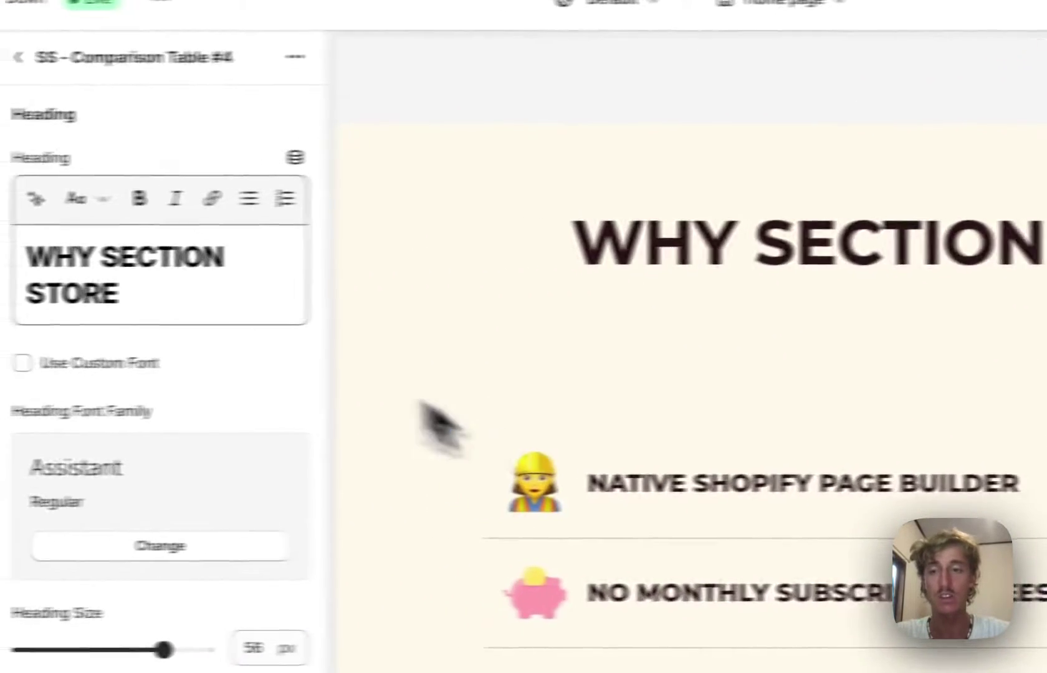
double_click(41, 263)
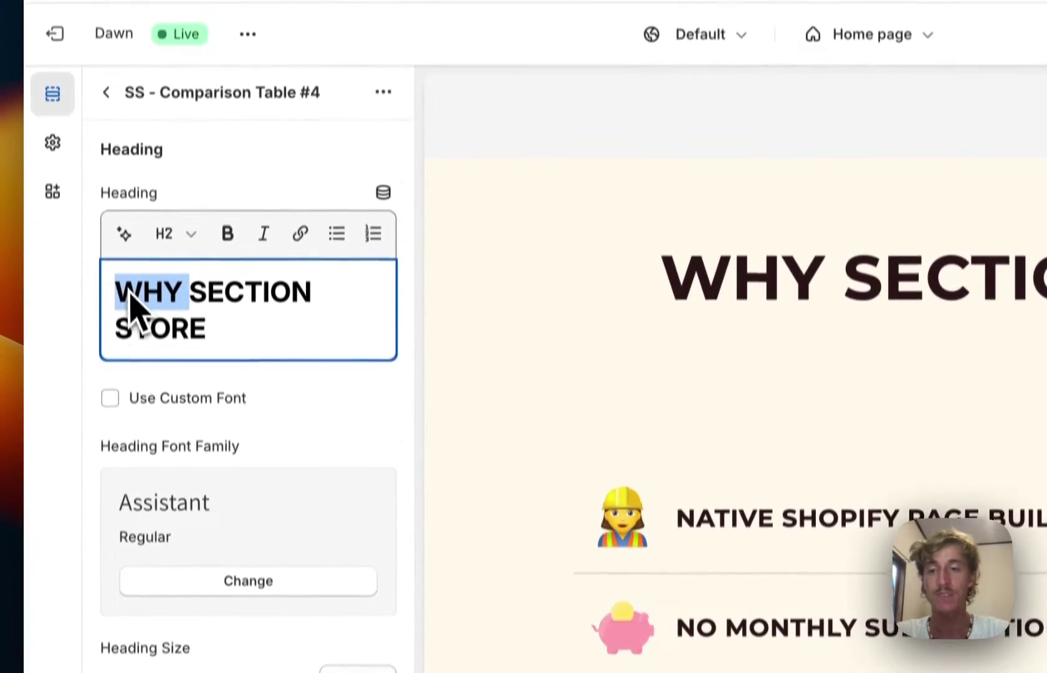
type("THIS IS")
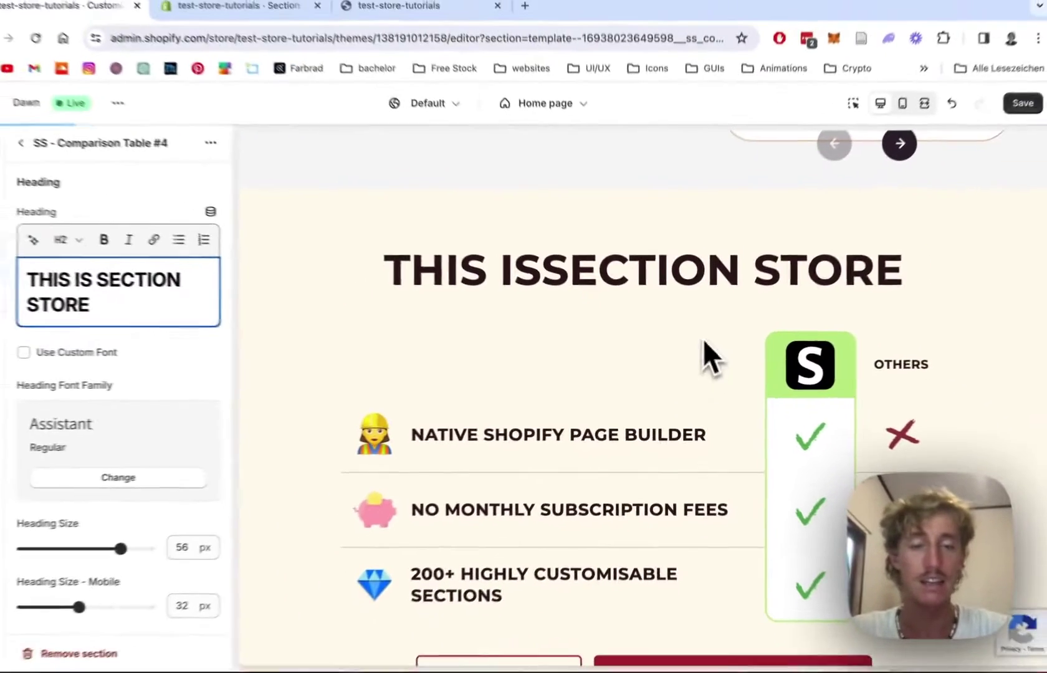
Step: Set the heading size to 40 px and check it in the mobile and desktop previews
scroll(661, 311, "down", 2)
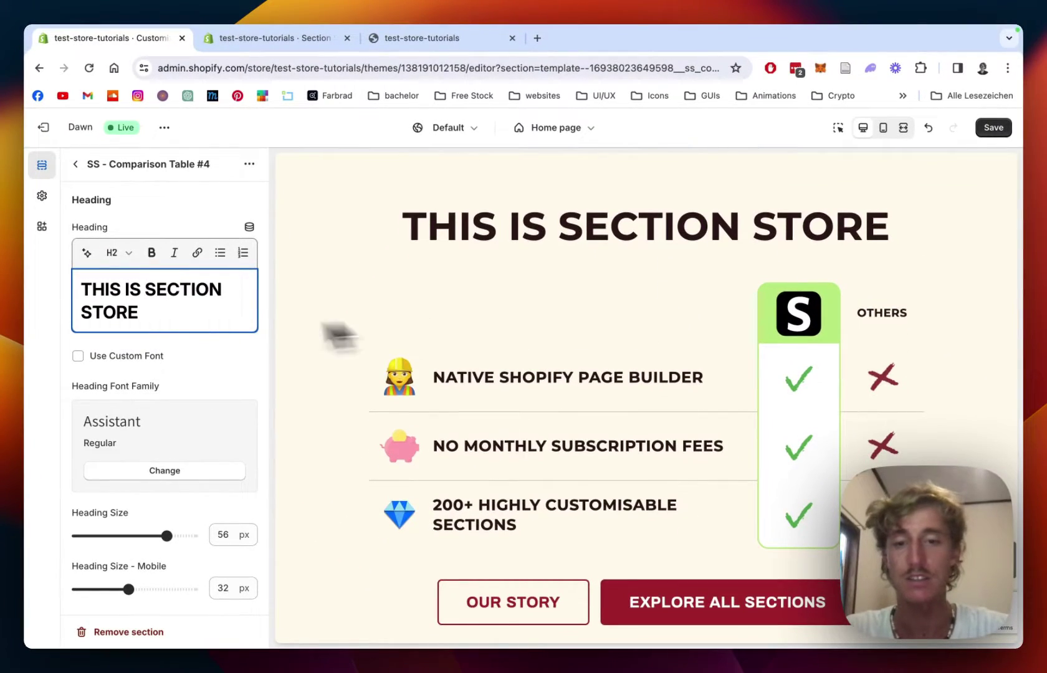
scroll(179, 319, "down", 3)
scroll(190, 324, "down", 3)
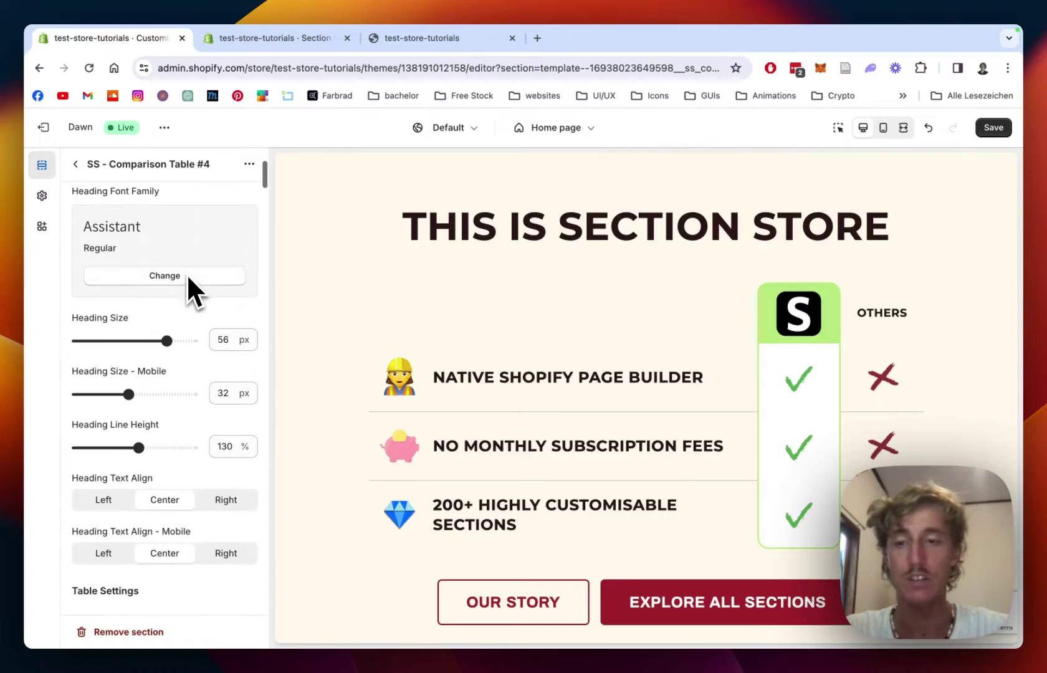
left_click_drag(175, 337, 142, 339)
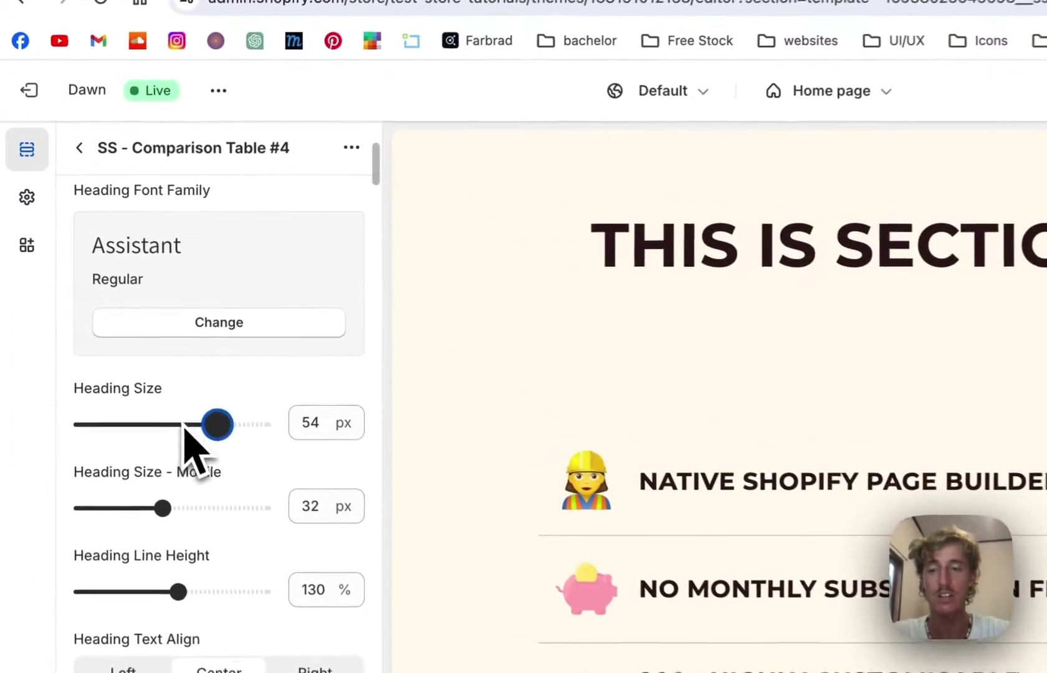
left_click_drag(185, 429, 187, 432)
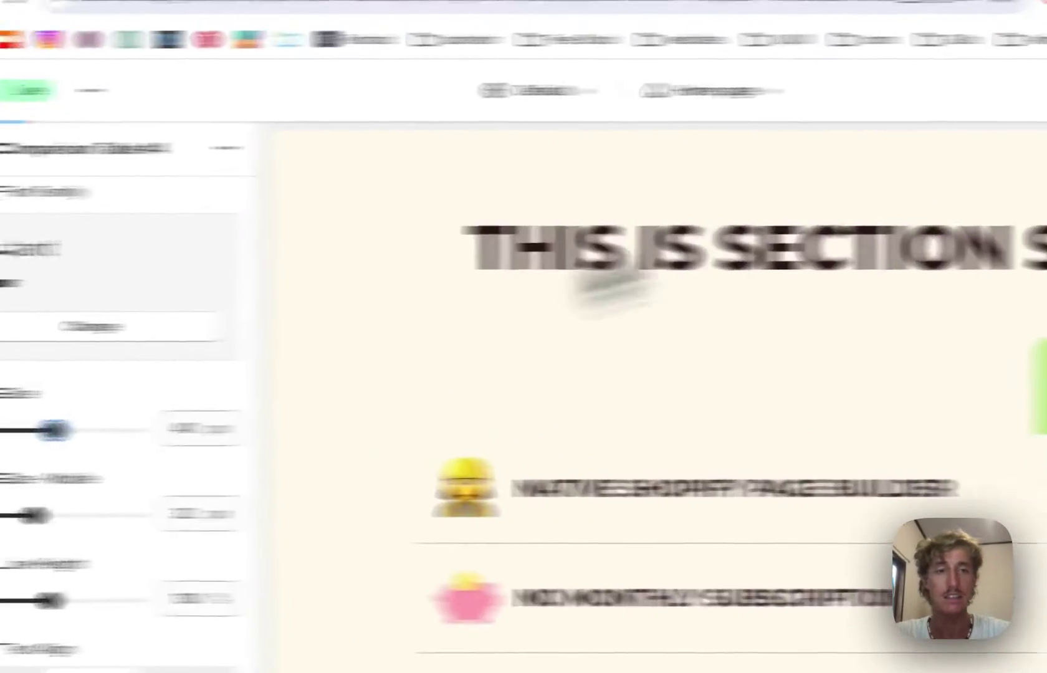
left_click(806, 95)
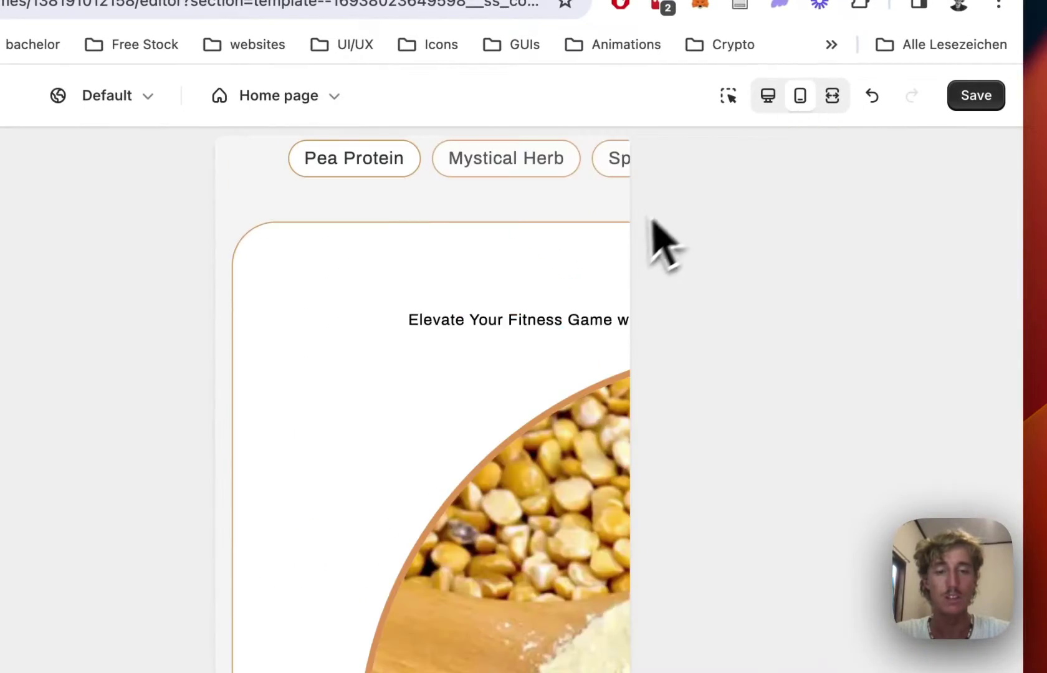
scroll(499, 548, "down", 5)
scroll(491, 552, "down", 5)
scroll(490, 556, "up", 1)
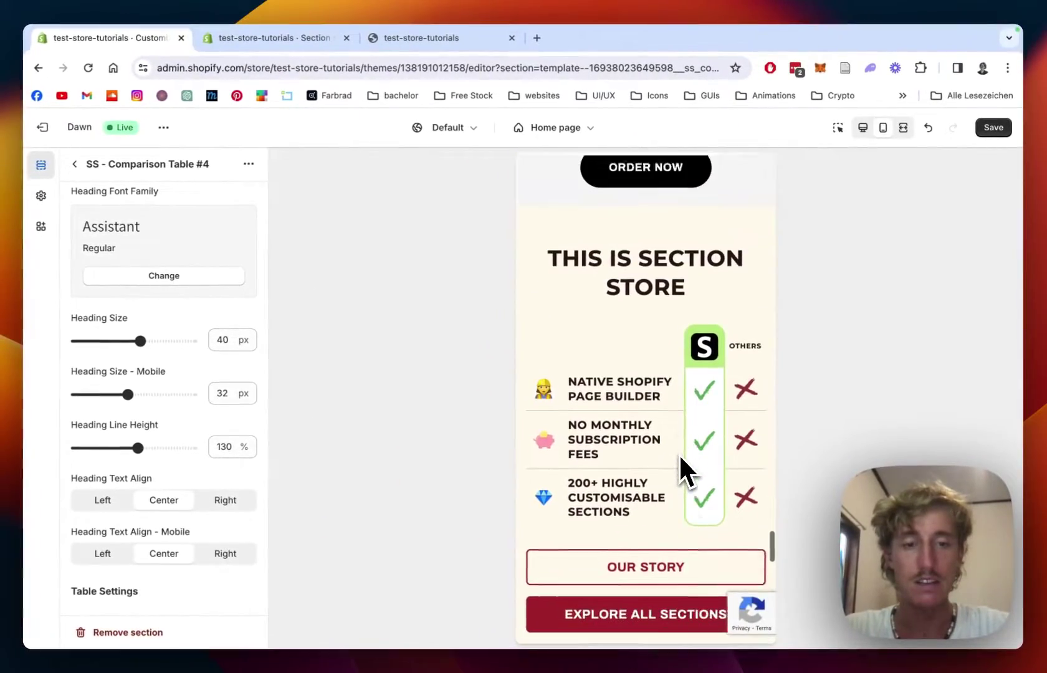
scroll(680, 457, "down", 1)
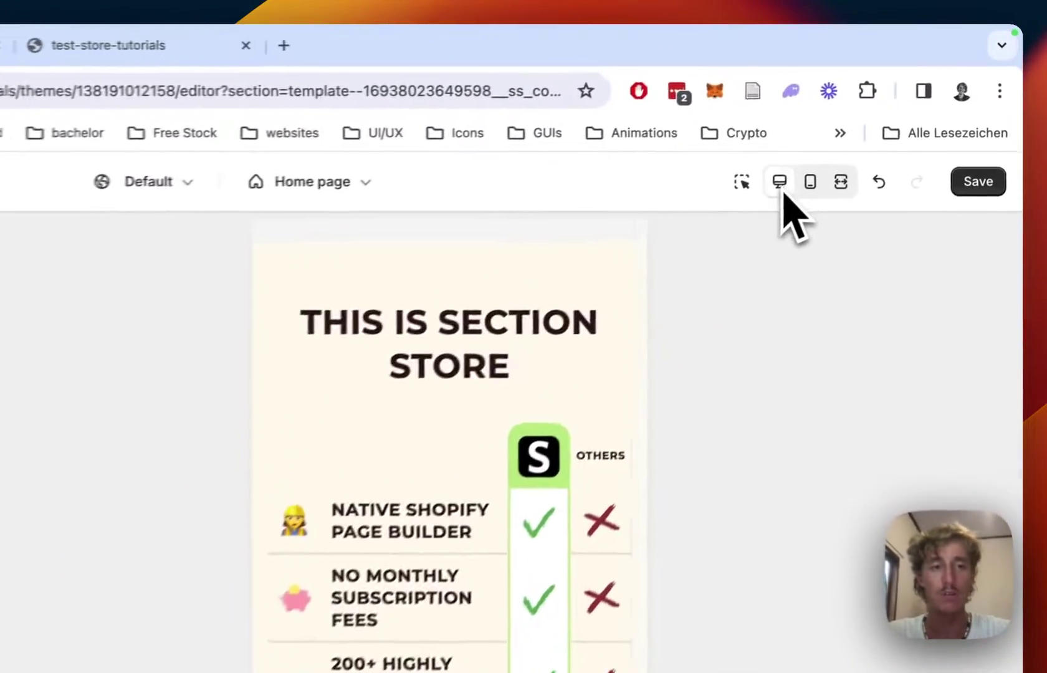
left_click(779, 181)
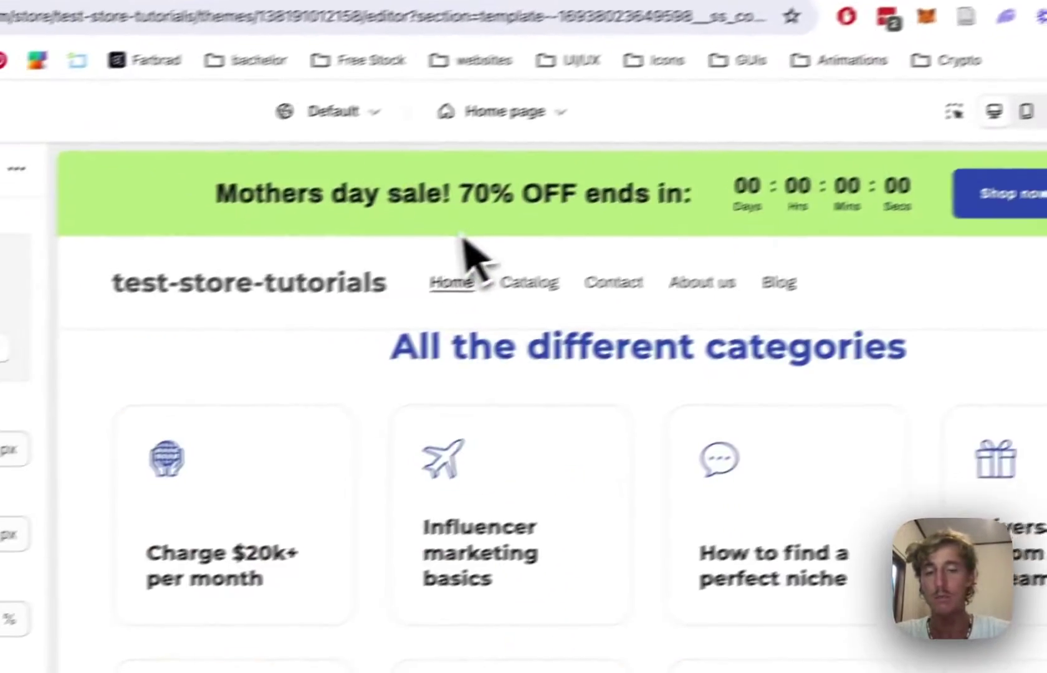
Step: Widen the desktop table to 90 rem and make column 1 the active highlighted column
scroll(234, 368, "down", 8)
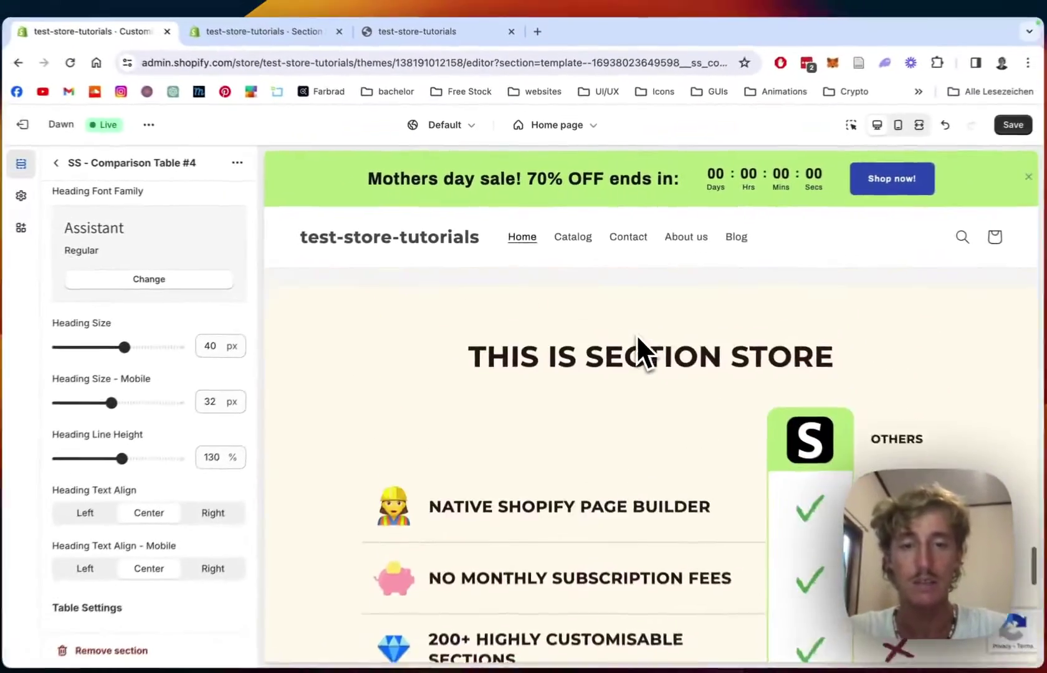
scroll(632, 329, "down", 2)
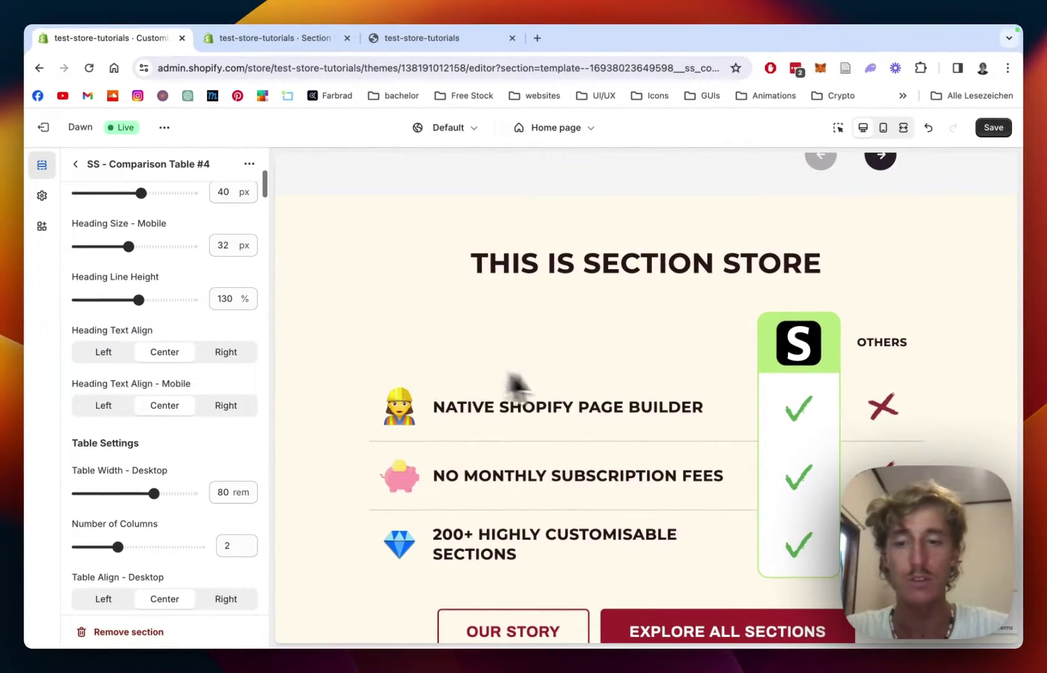
scroll(502, 383, "down", 2)
scroll(146, 368, "down", 2)
left_click_drag(147, 440, 137, 441)
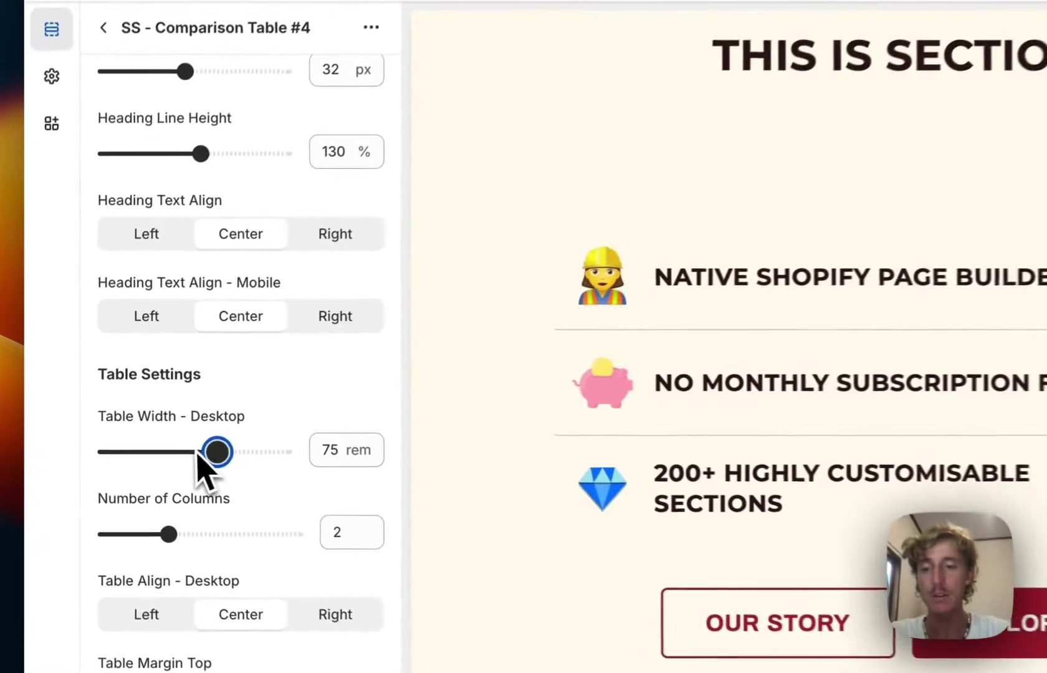
left_click_drag(198, 455, 192, 455)
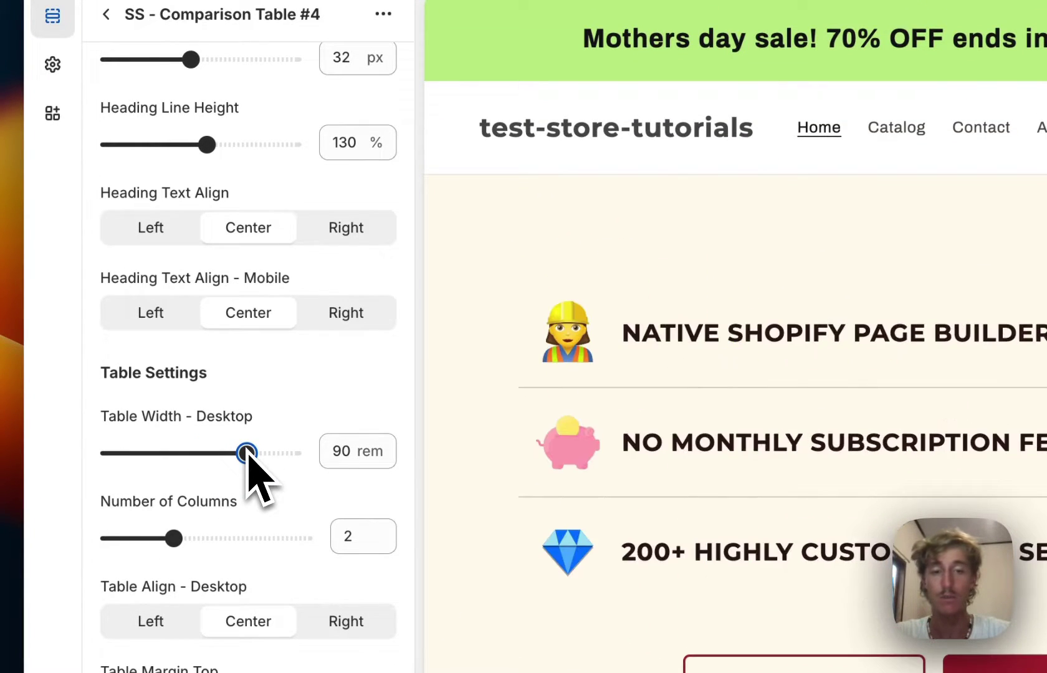
scroll(256, 430, "down", 10)
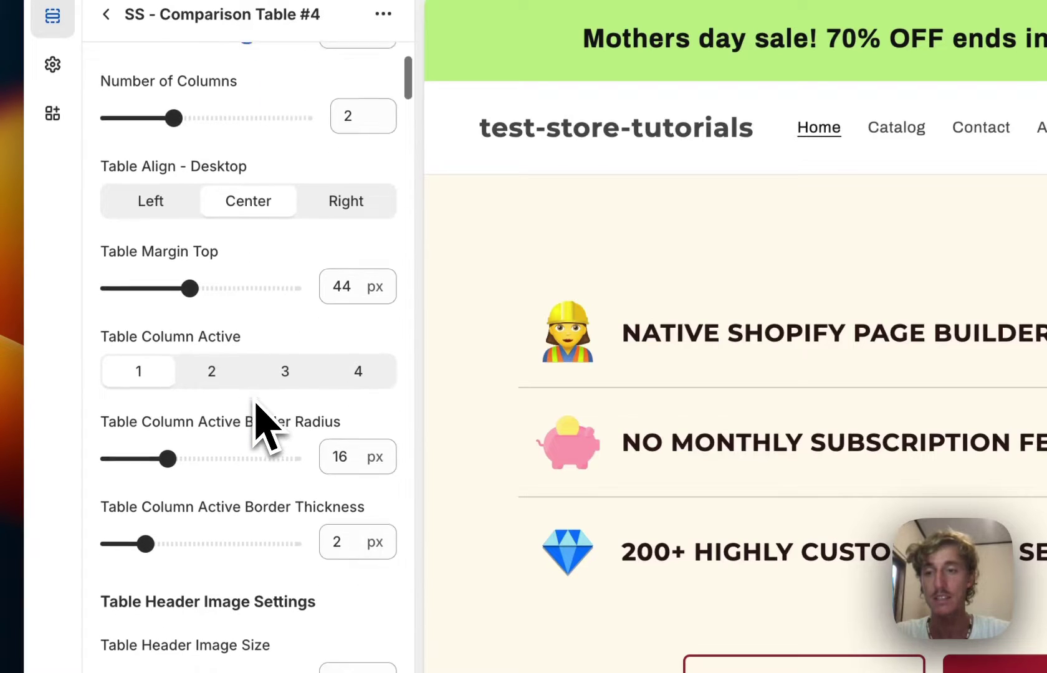
scroll(265, 418, "down", 1)
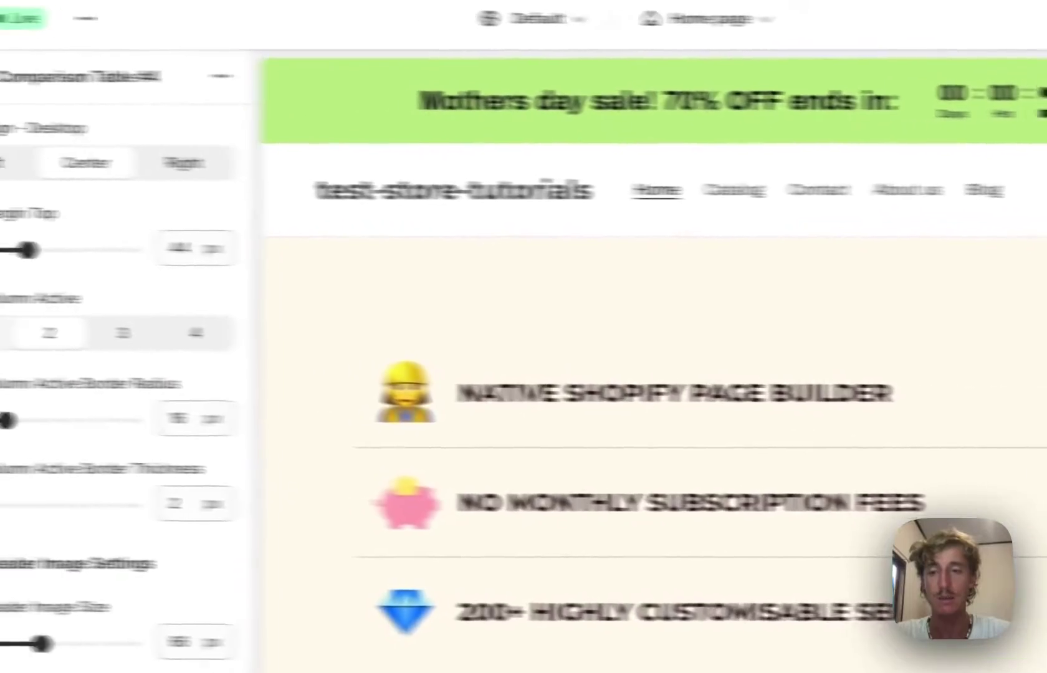
left_click(118, 339)
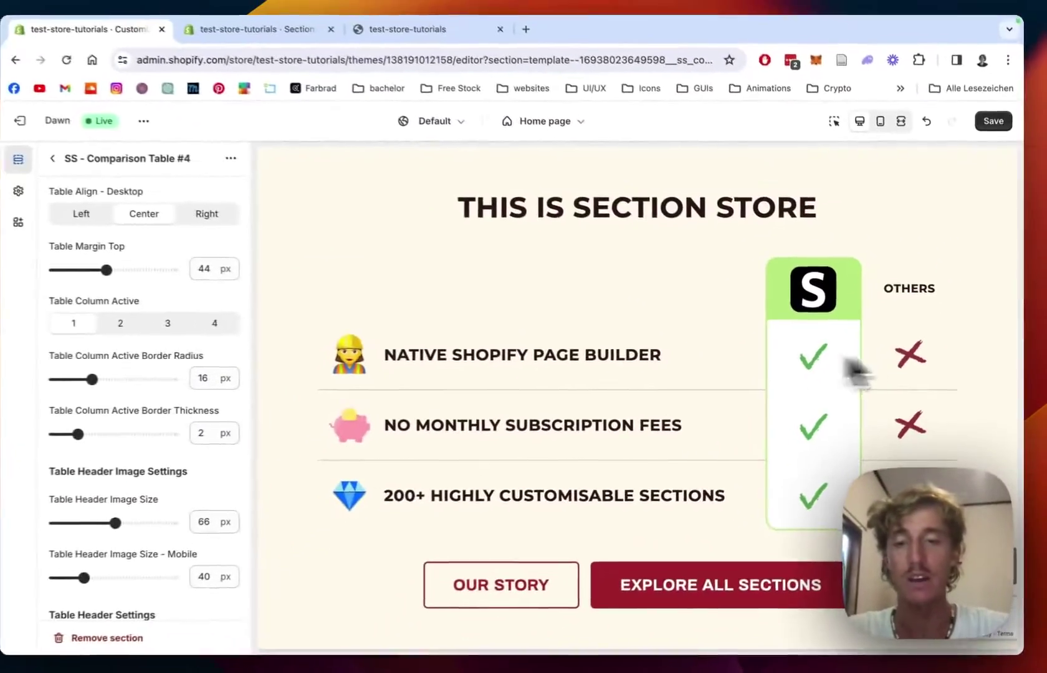
Step: Enter 'This' as the table's Third Heading
scroll(176, 324, "down", 10)
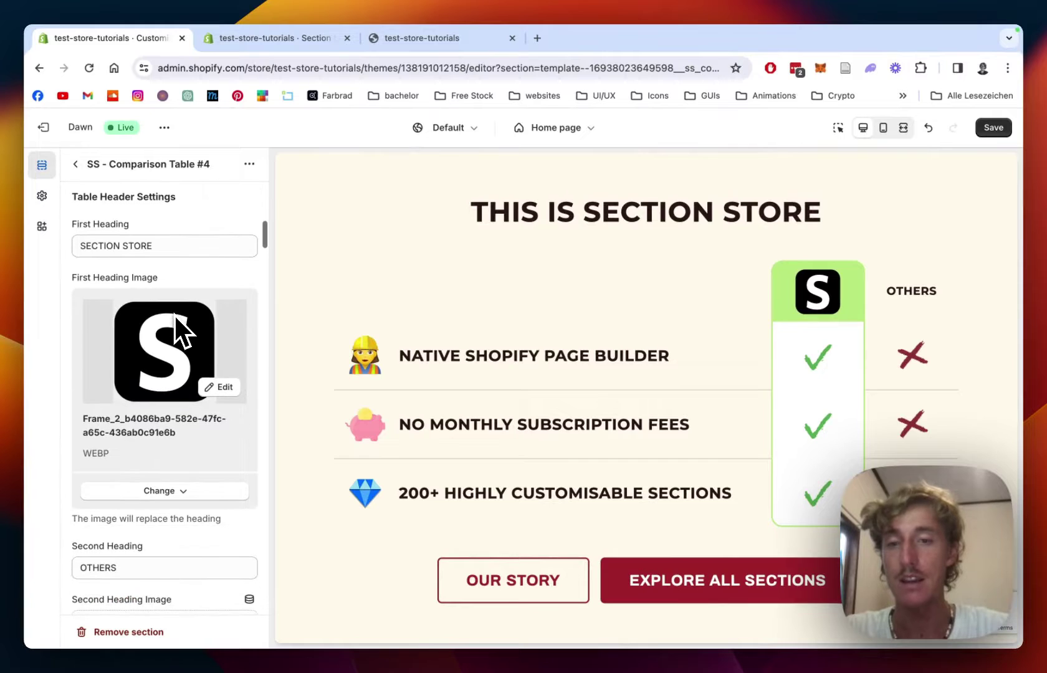
scroll(174, 313, "down", 8)
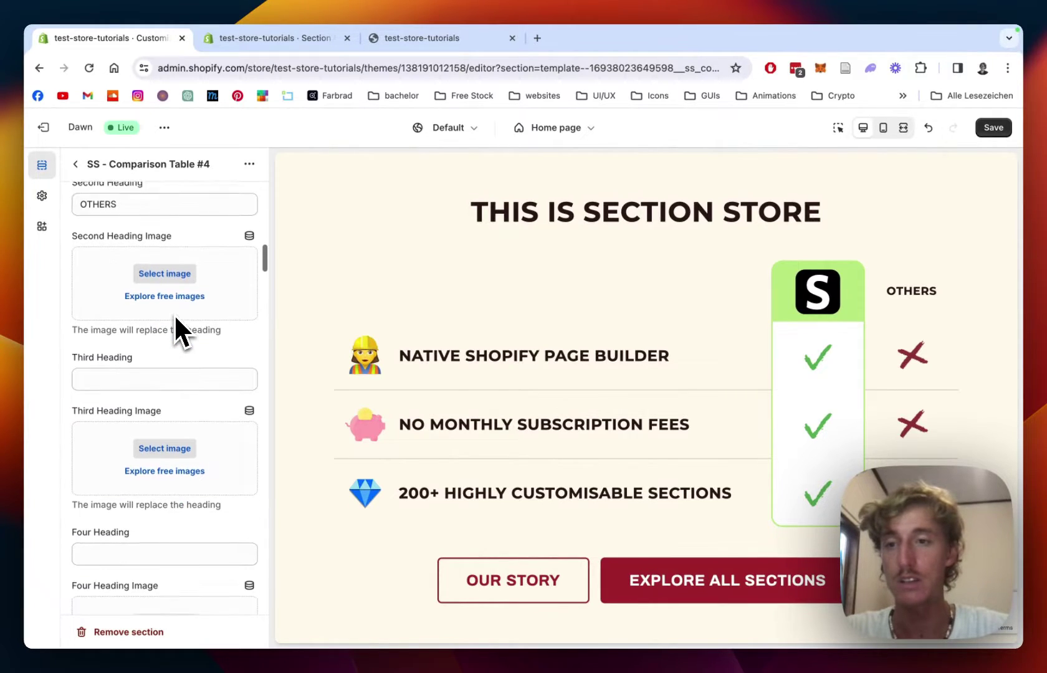
scroll(175, 313, "up", 3)
scroll(136, 293, "down", 8)
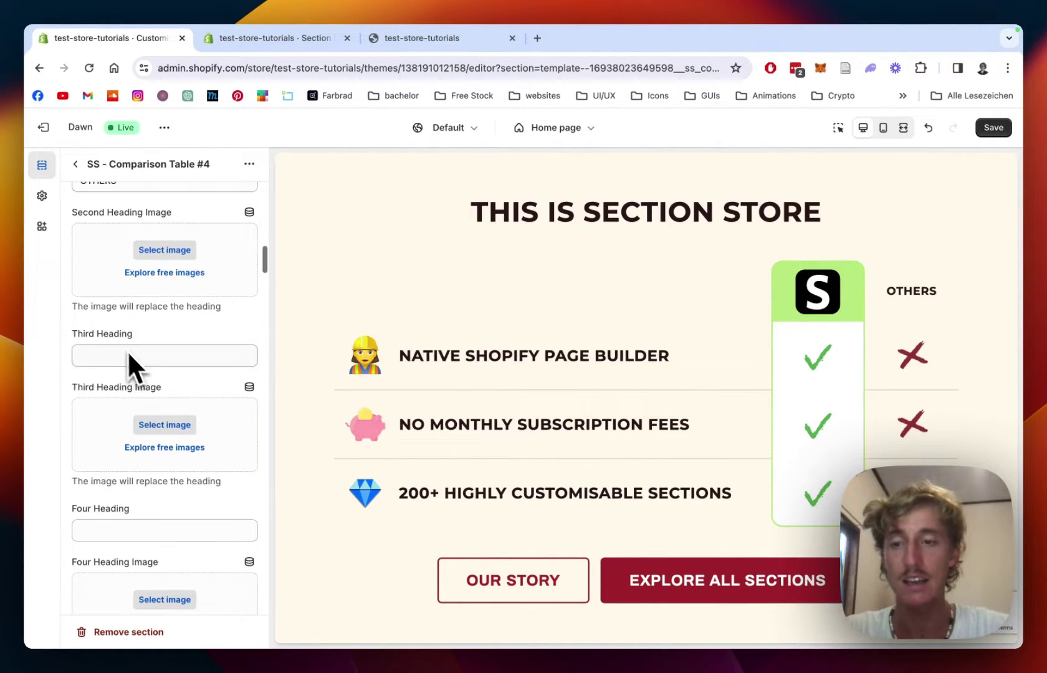
scroll(103, 365, "up", 4)
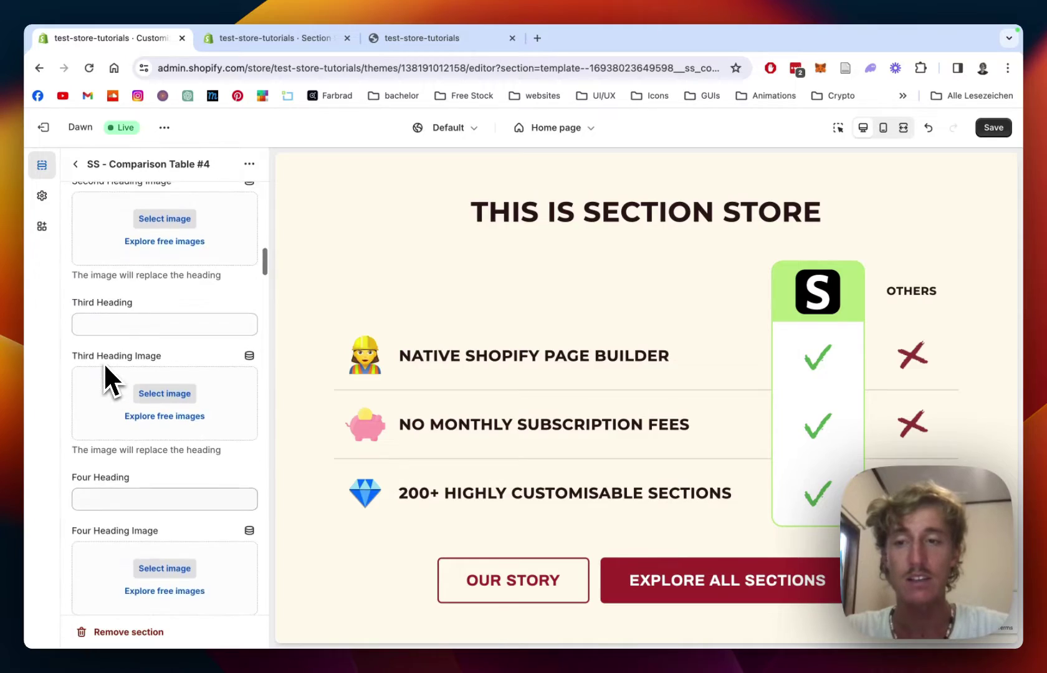
left_click(141, 330)
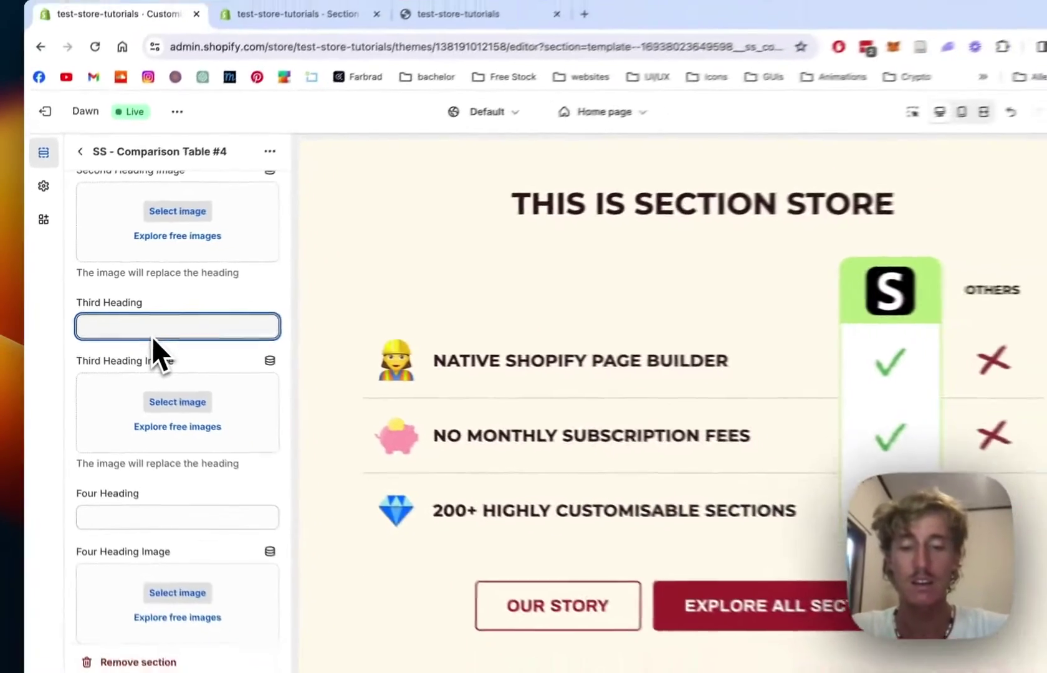
type("This")
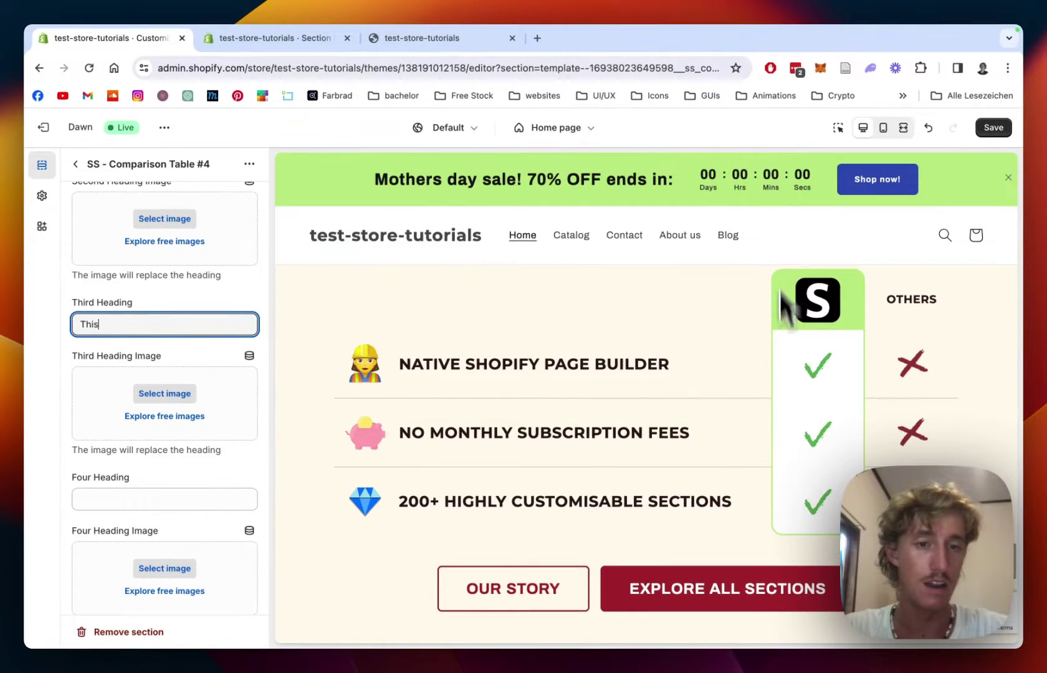
Step: Increase the Number of Columns from 2 to 3
scroll(224, 372, "up", 5)
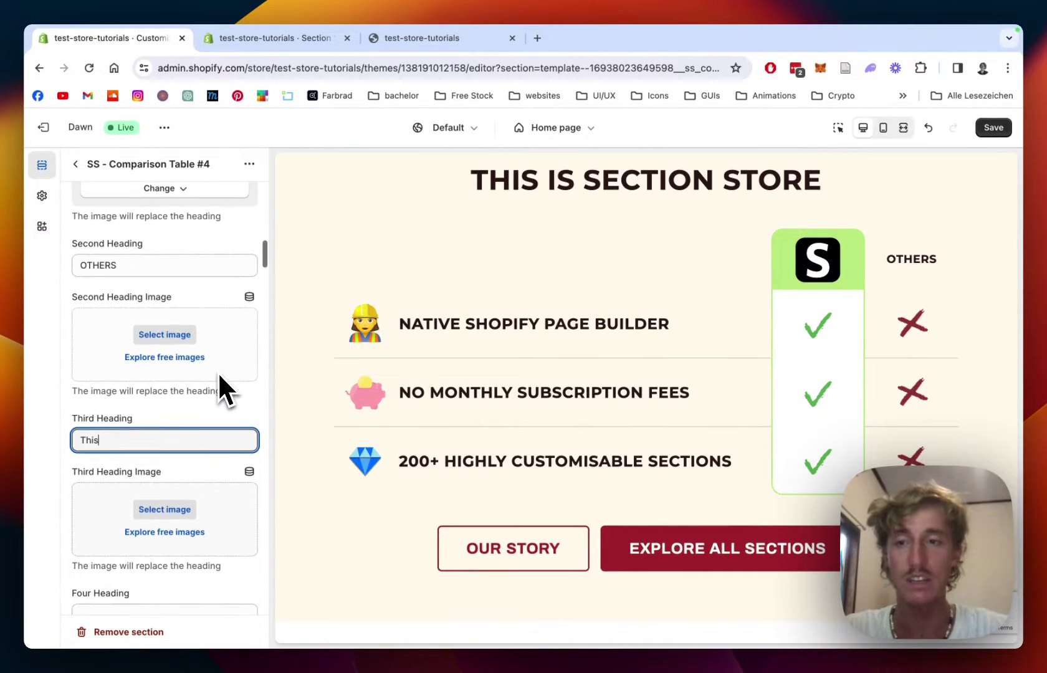
scroll(217, 372, "up", 8)
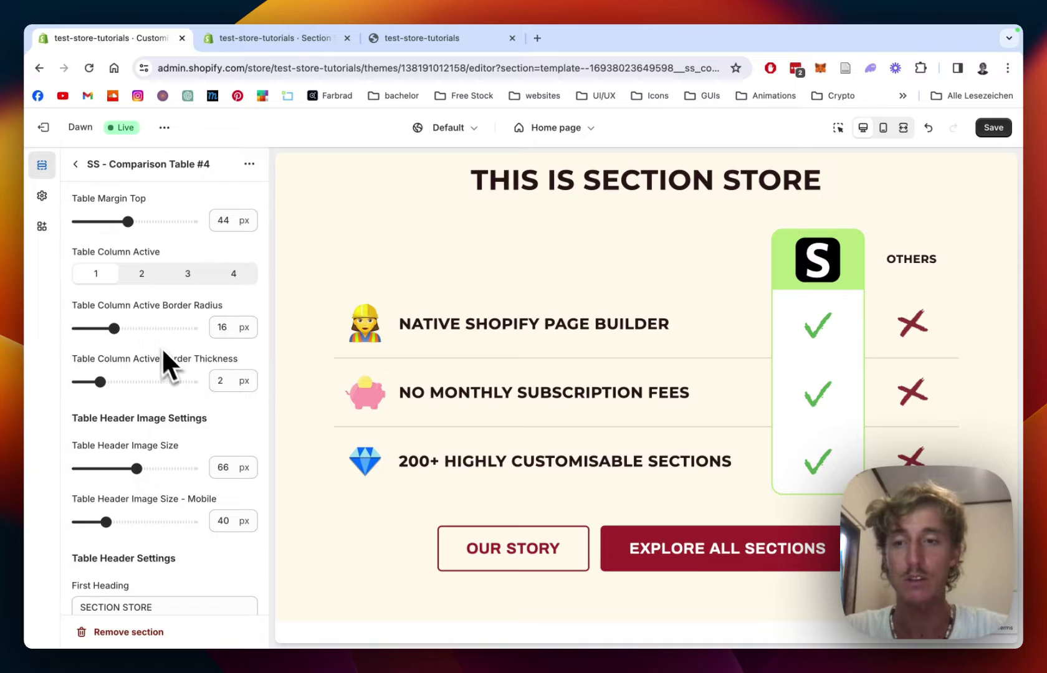
scroll(113, 386, "up", 3)
scroll(128, 262, "up", 2)
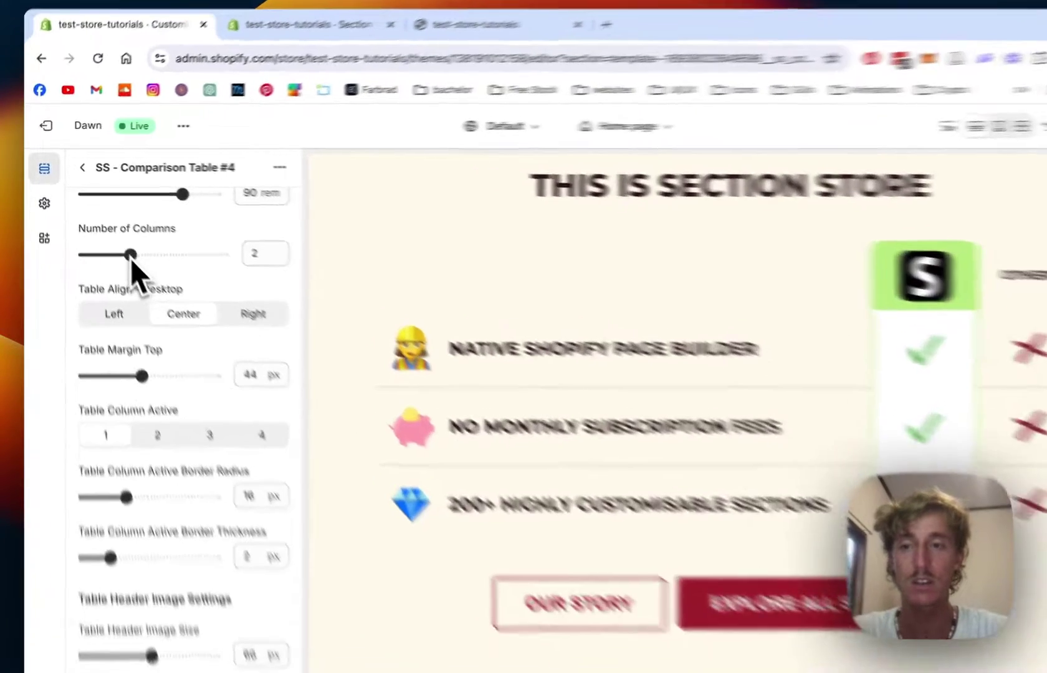
left_click_drag(119, 241, 144, 242)
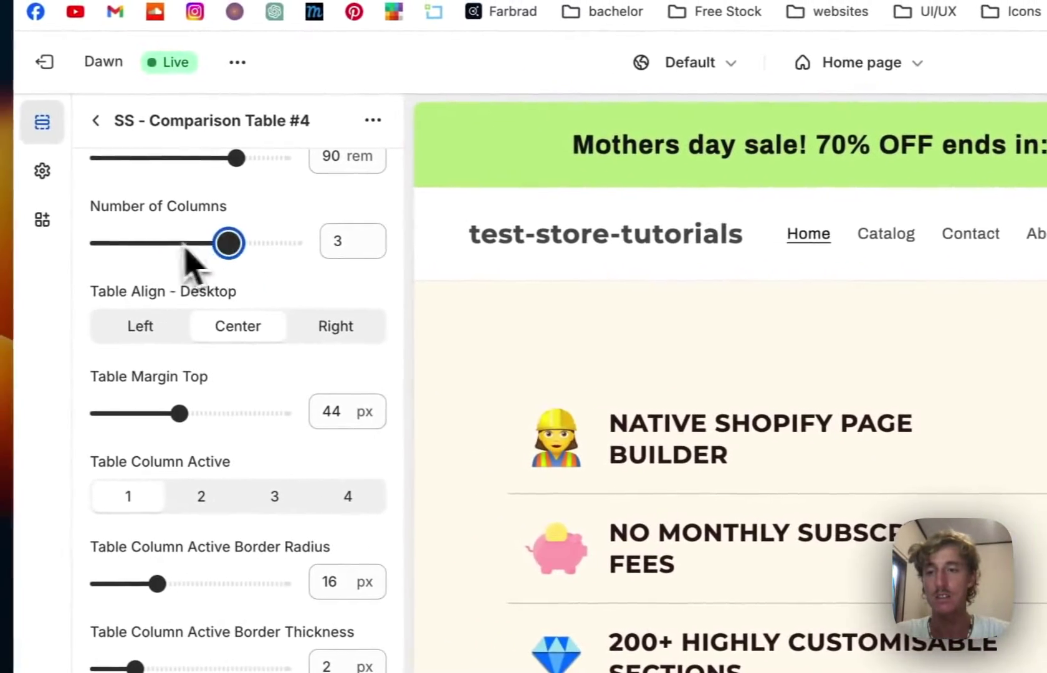
Step: Return the table to two columns and raise the row image size to 56 px
left_click(189, 247)
scroll(367, 421, "down", 10)
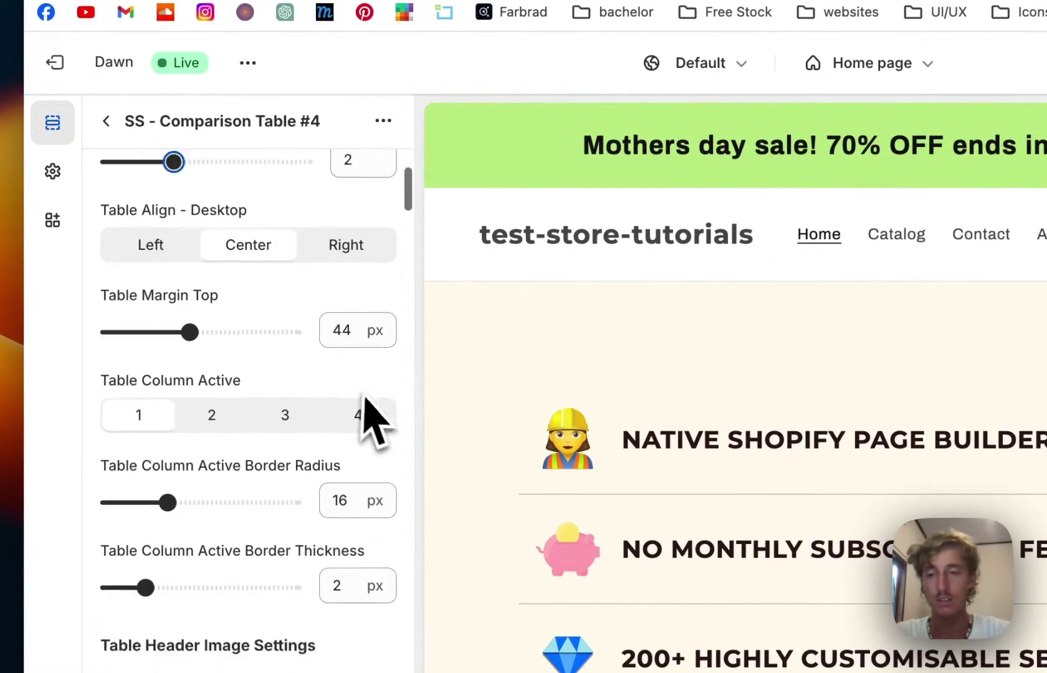
scroll(372, 405, "down", 5)
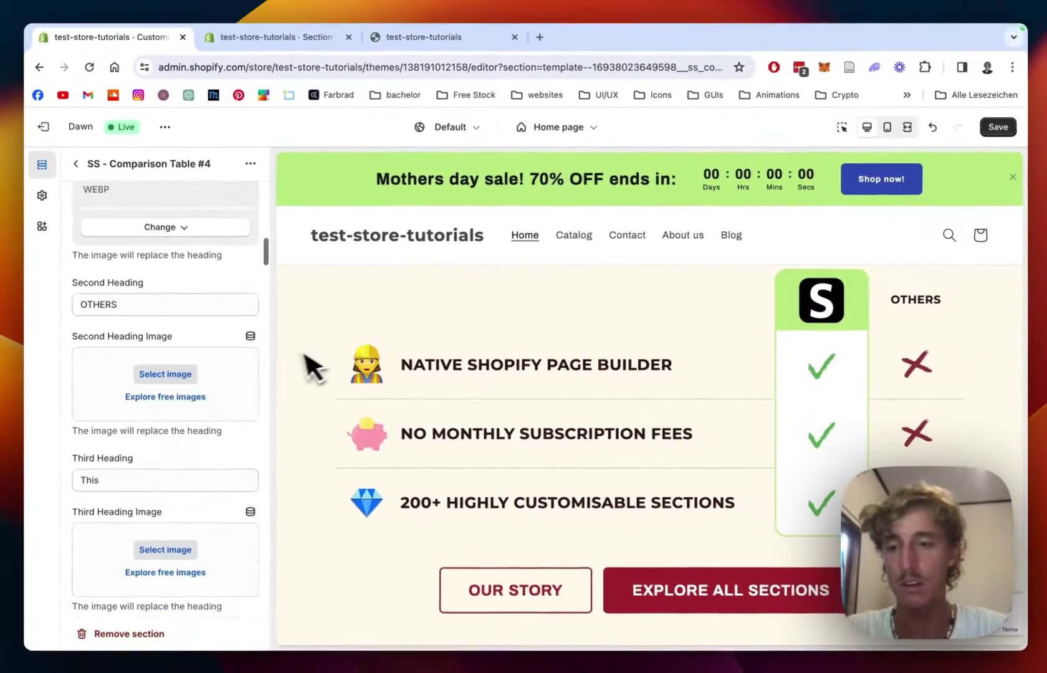
scroll(288, 354, "down", 7)
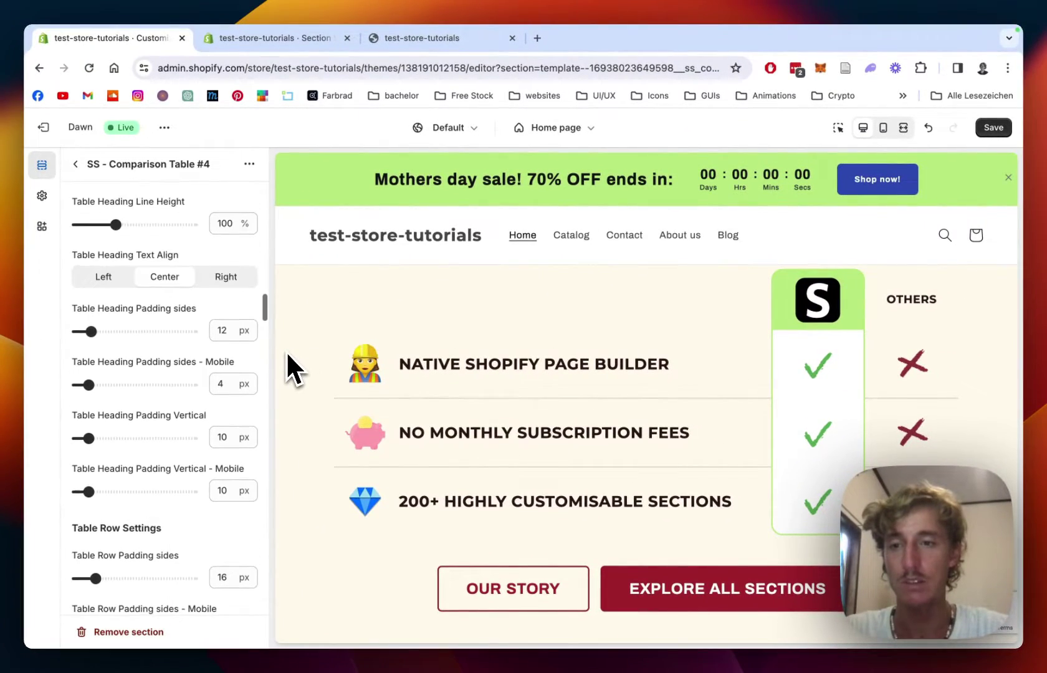
scroll(216, 302, "down", 12)
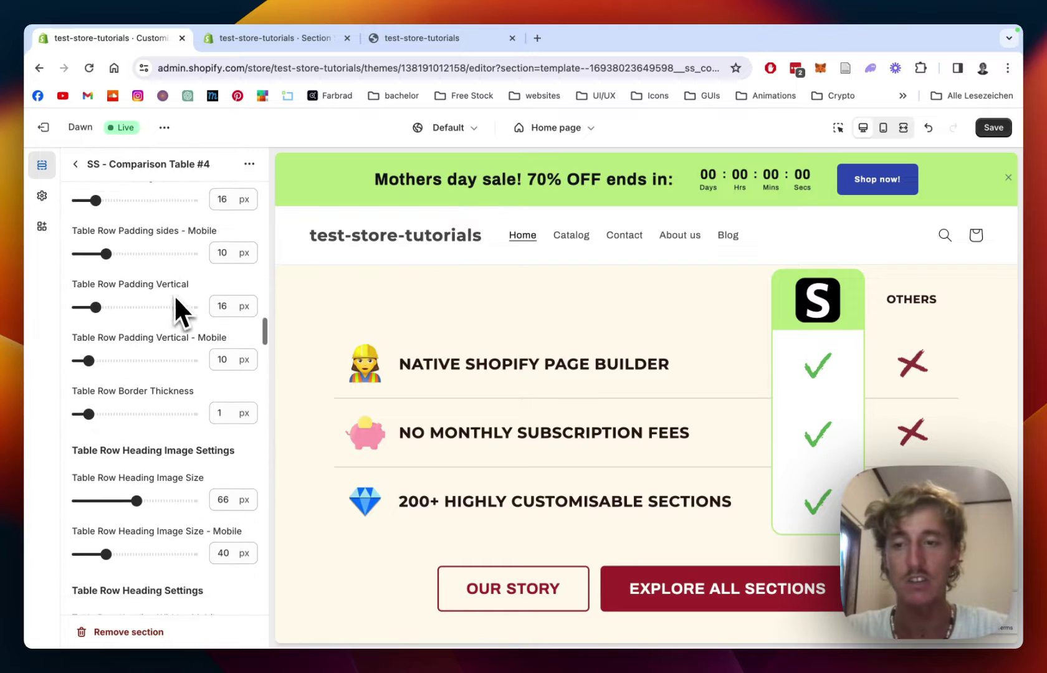
scroll(175, 301, "down", 1)
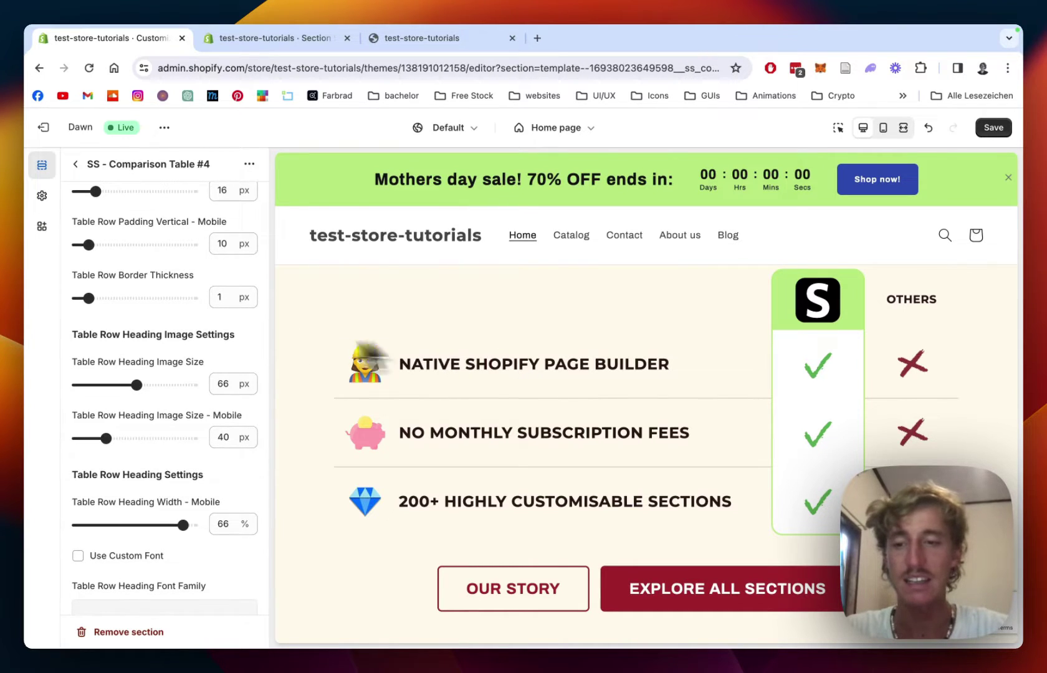
scroll(152, 334, "down", 20)
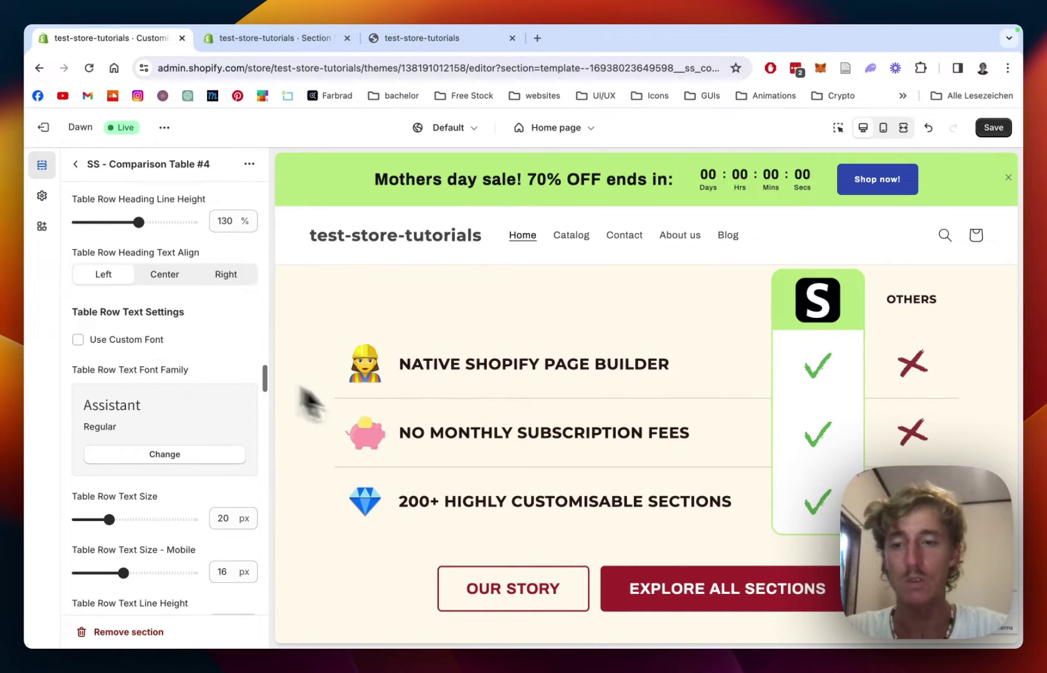
scroll(163, 386, "down", 17)
scroll(160, 383, "down", 3)
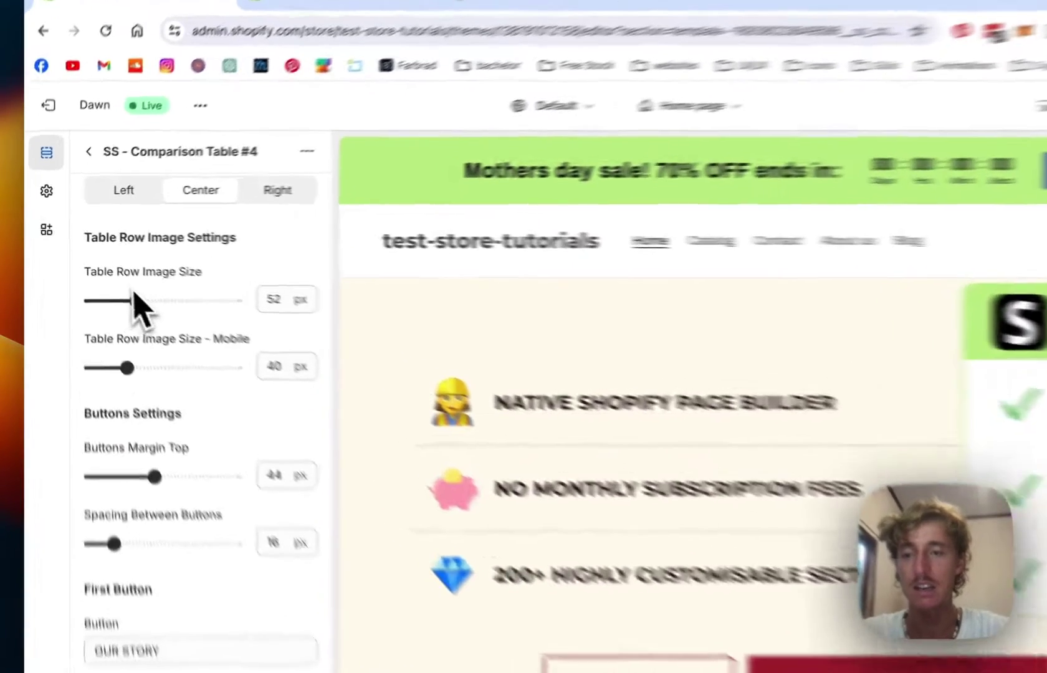
left_click_drag(112, 280, 120, 284)
left_click_drag(174, 324, 179, 326)
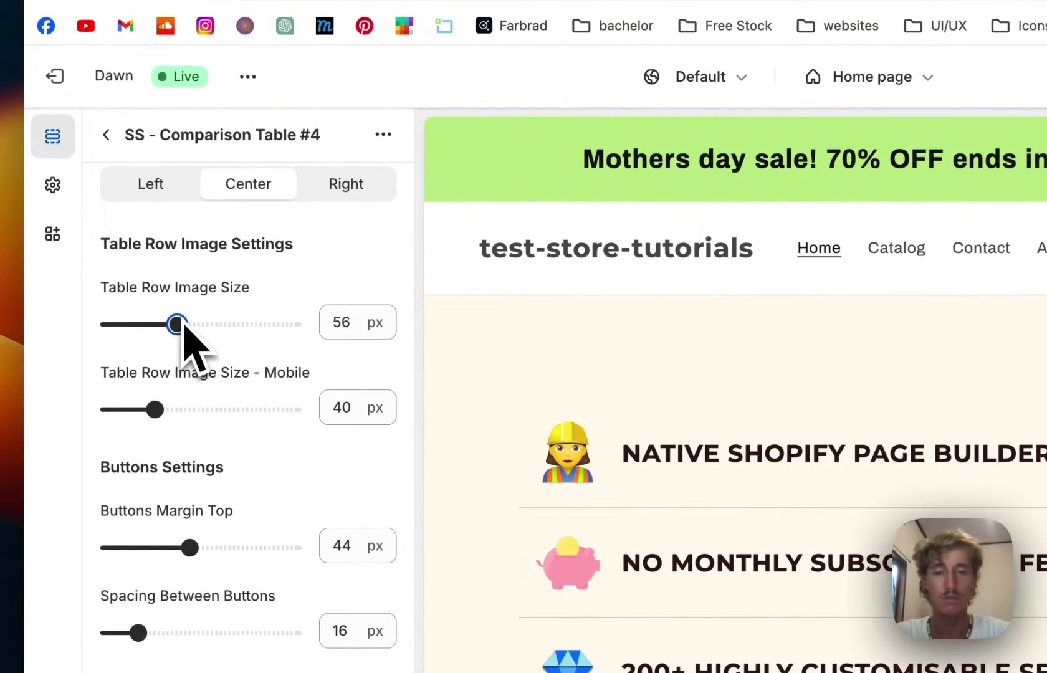
Step: Scroll down the section settings to the background colour, currently #FFFAED
scroll(184, 336, "down", 5)
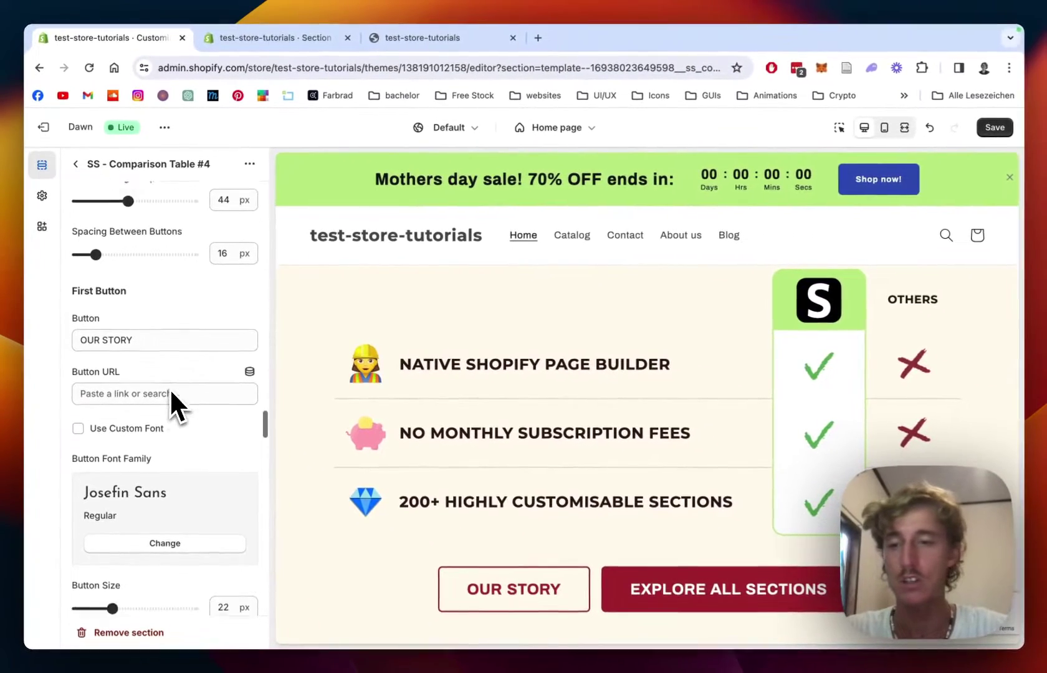
scroll(181, 406, "down", 1)
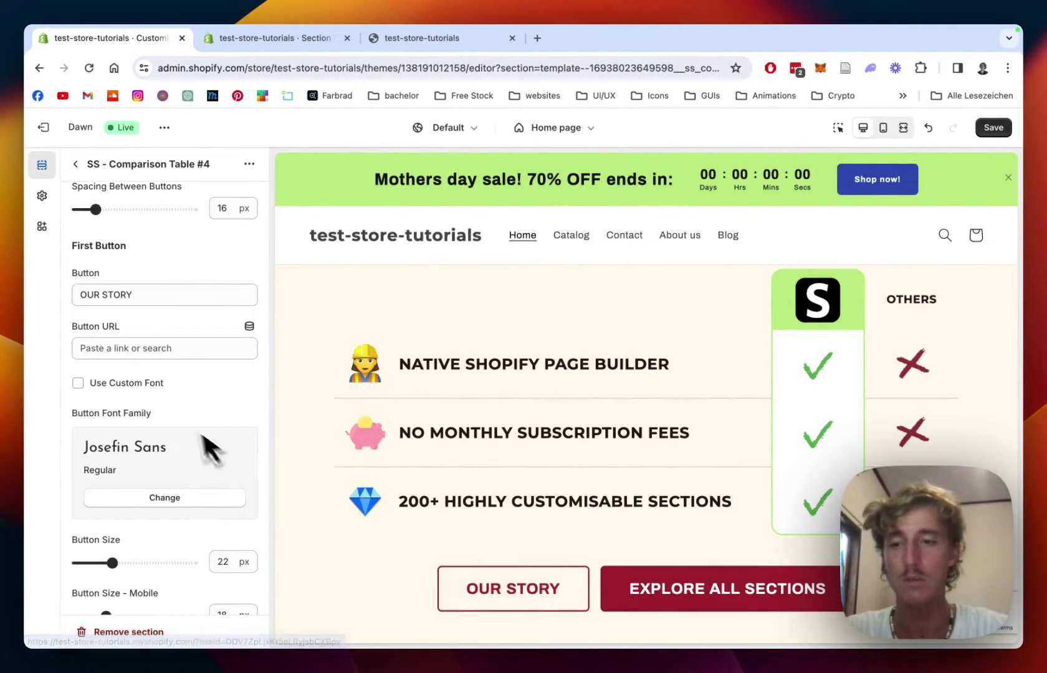
scroll(167, 361, "down", 5)
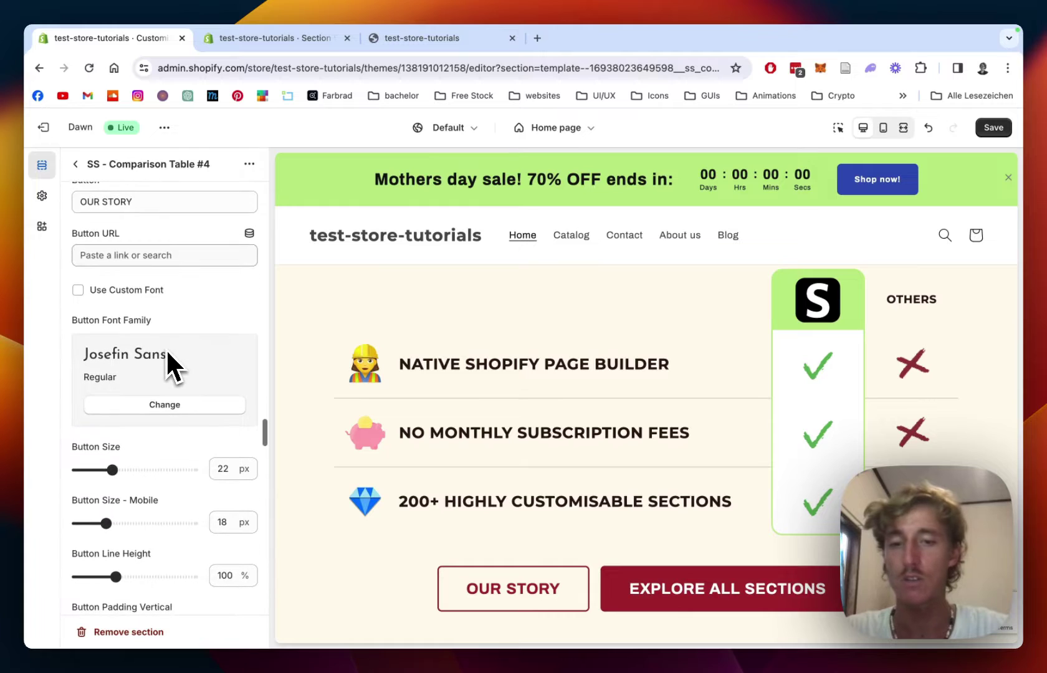
scroll(167, 352, "down", 10)
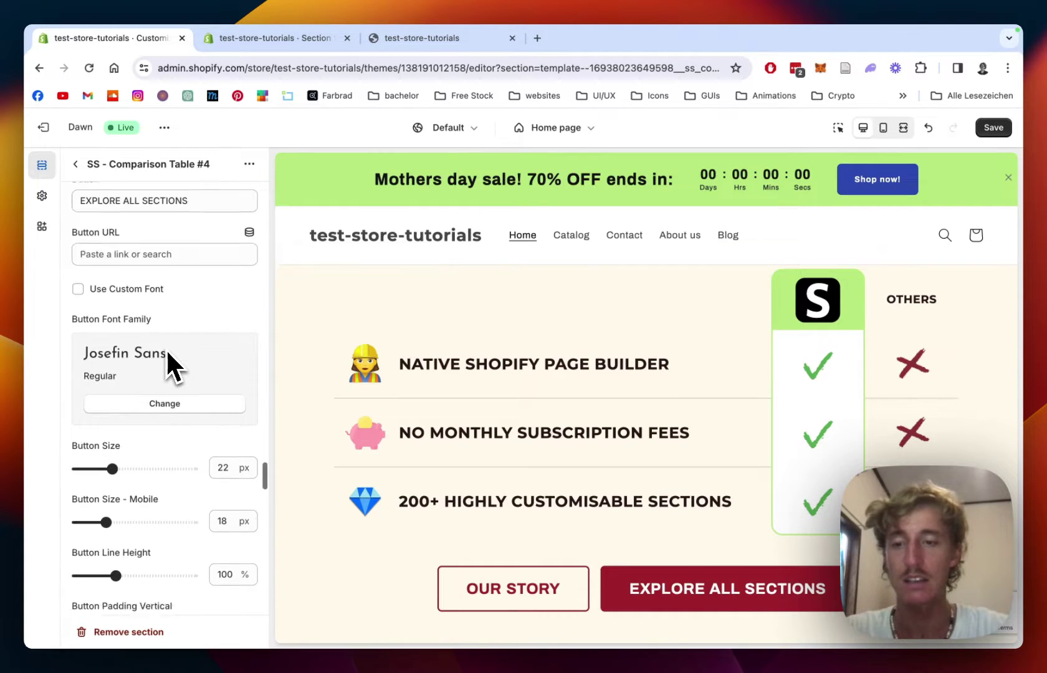
scroll(167, 355, "up", 1)
scroll(136, 323, "down", 8)
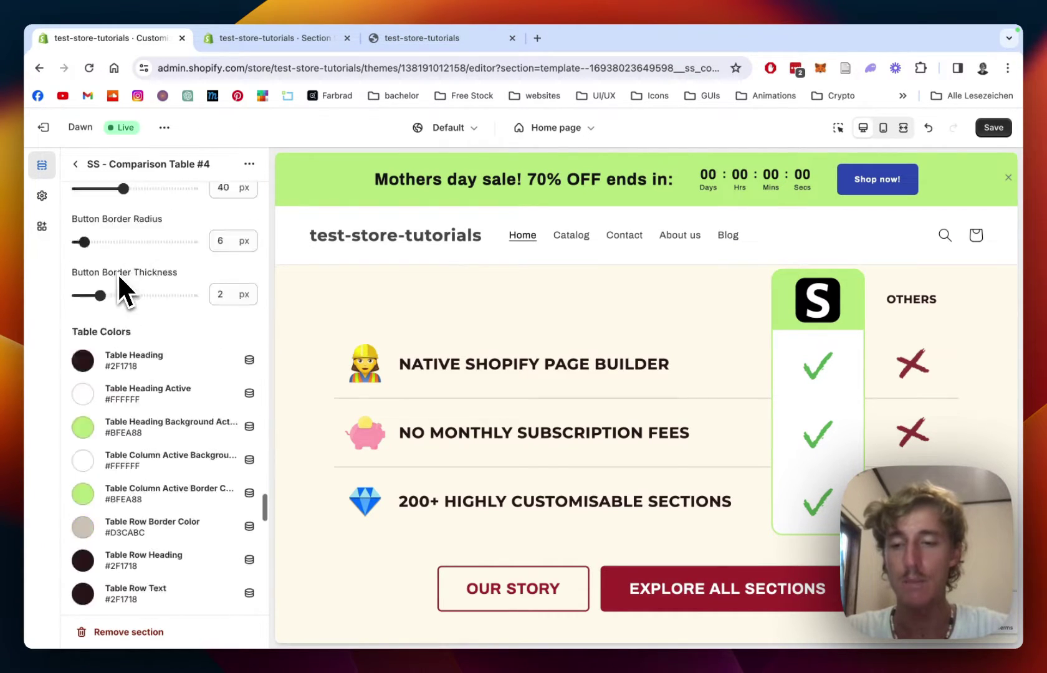
scroll(133, 392, "down", 6)
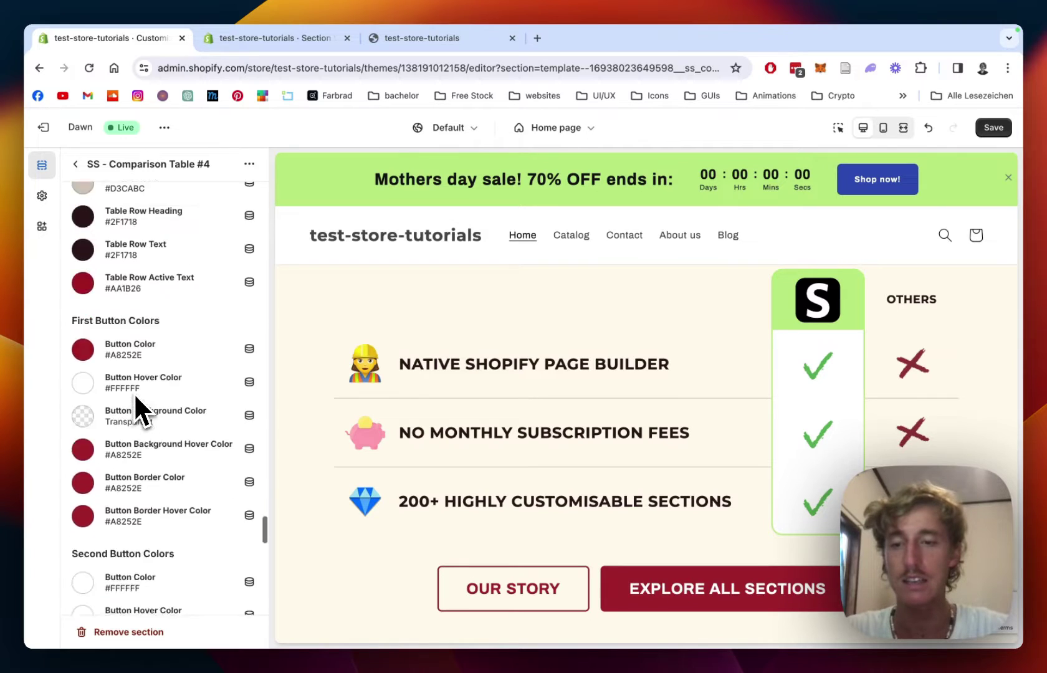
scroll(133, 392, "down", 2)
Step: Change the comparison section background from cream #FFFAED to light grey #F3F3F3
left_click(86, 506)
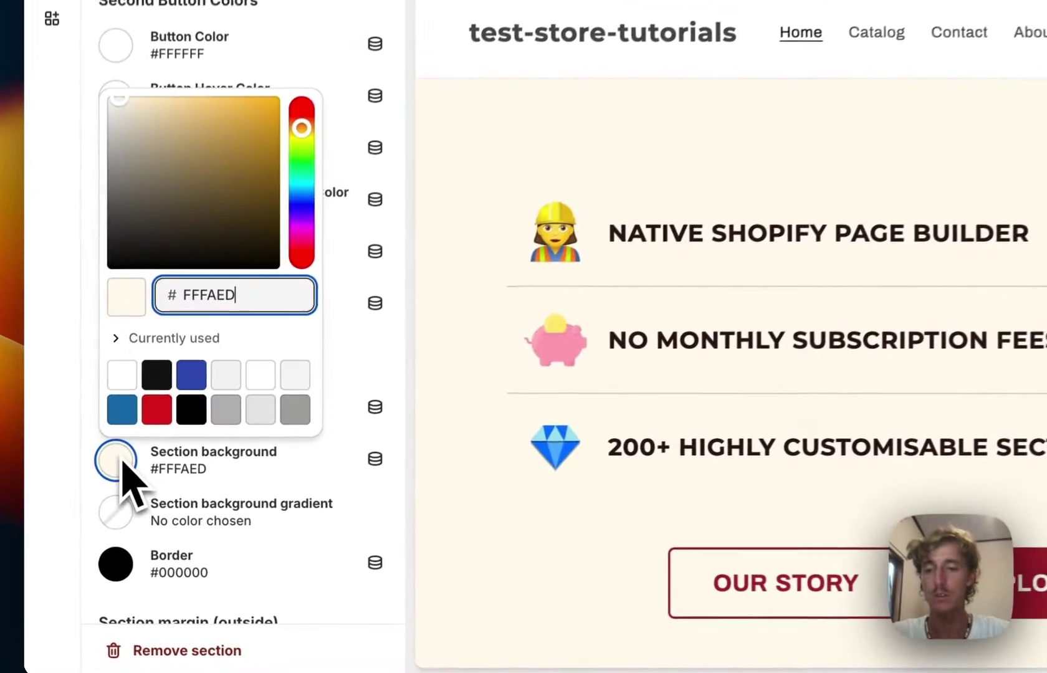
left_click(232, 382)
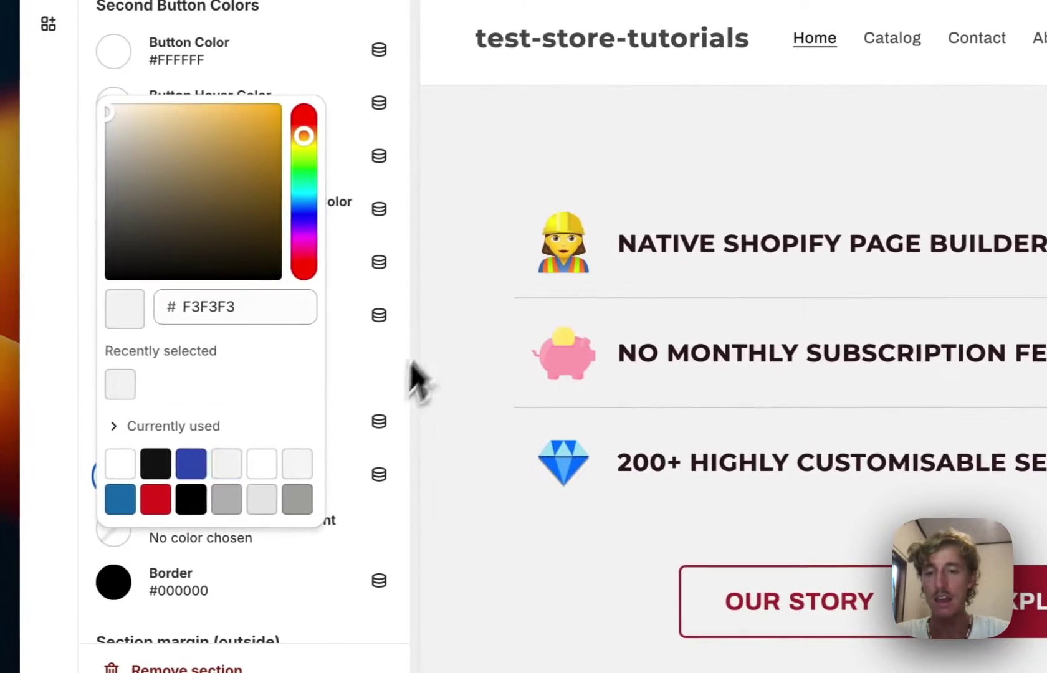
left_click(410, 362)
scroll(265, 240, "up", 1)
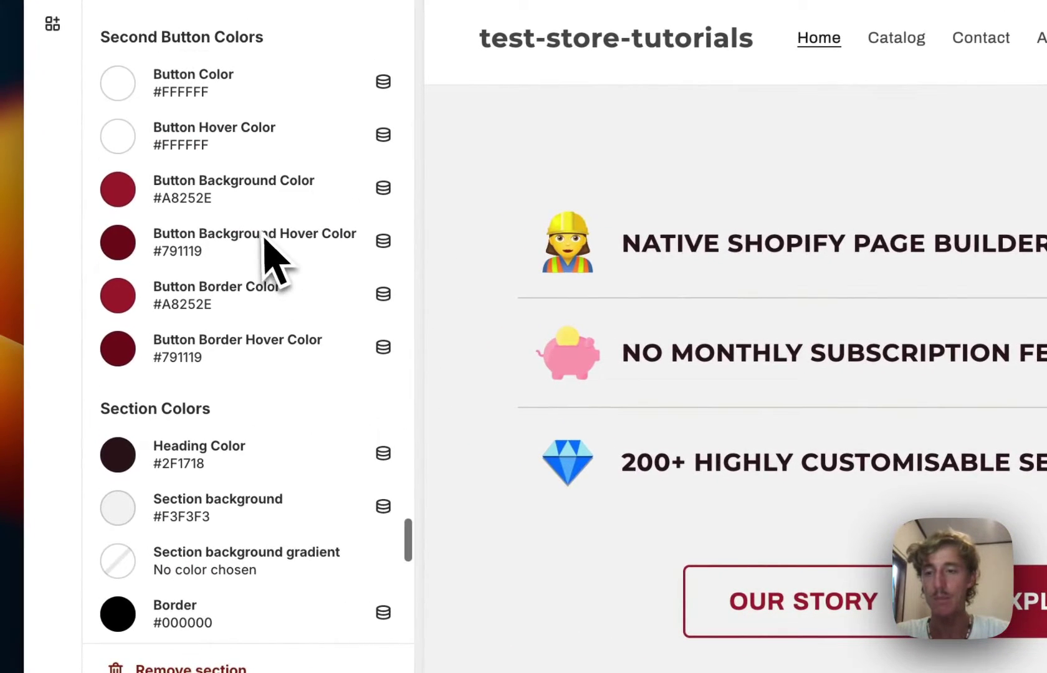
left_click(119, 190)
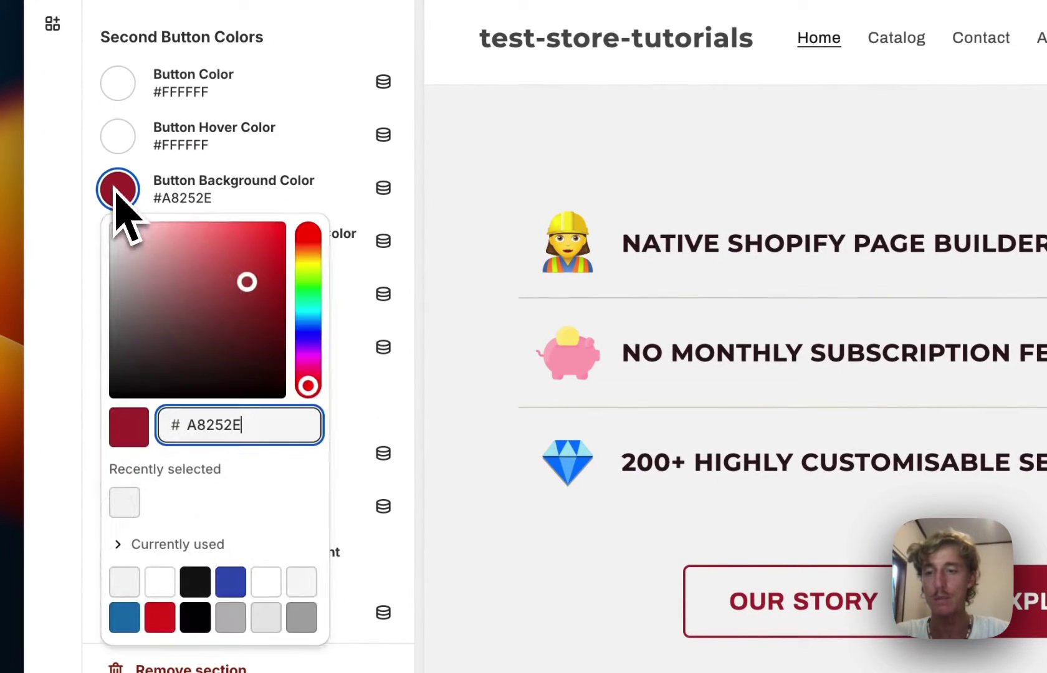
Step: Make the second button's background and background hover colours blue #334FB4
left_click(231, 582)
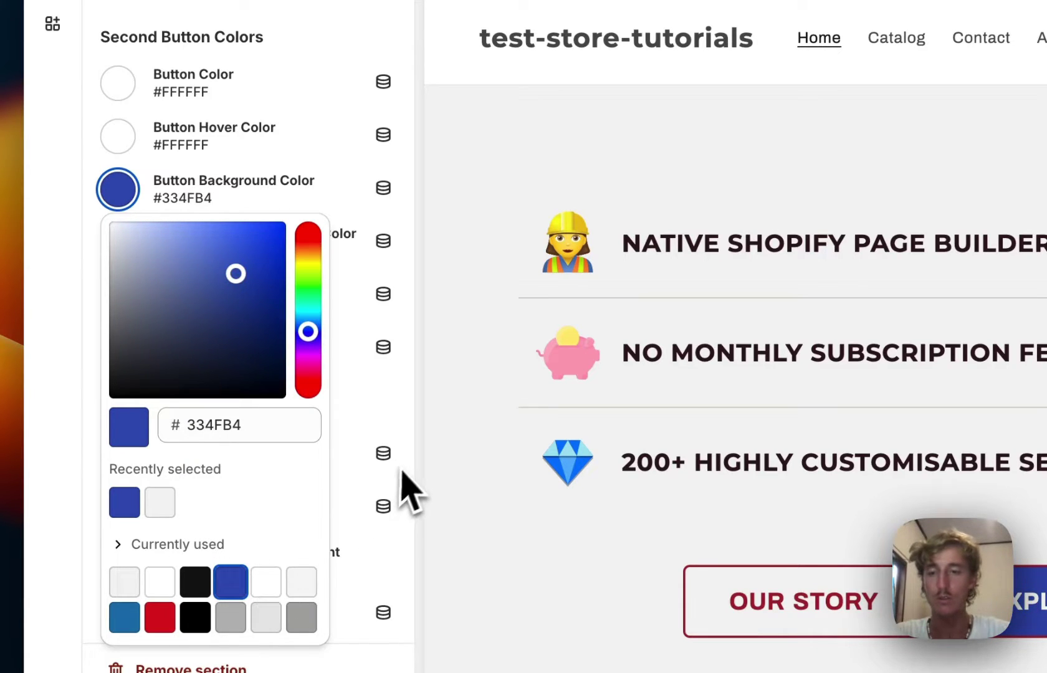
left_click(409, 493)
left_click(118, 241)
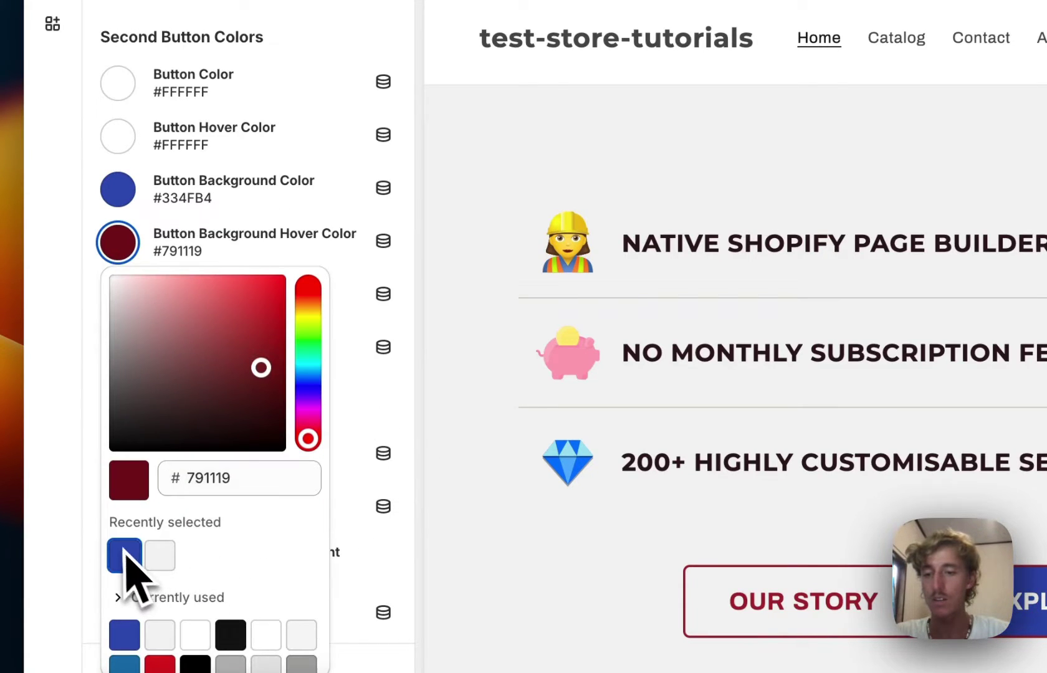
left_click(418, 259)
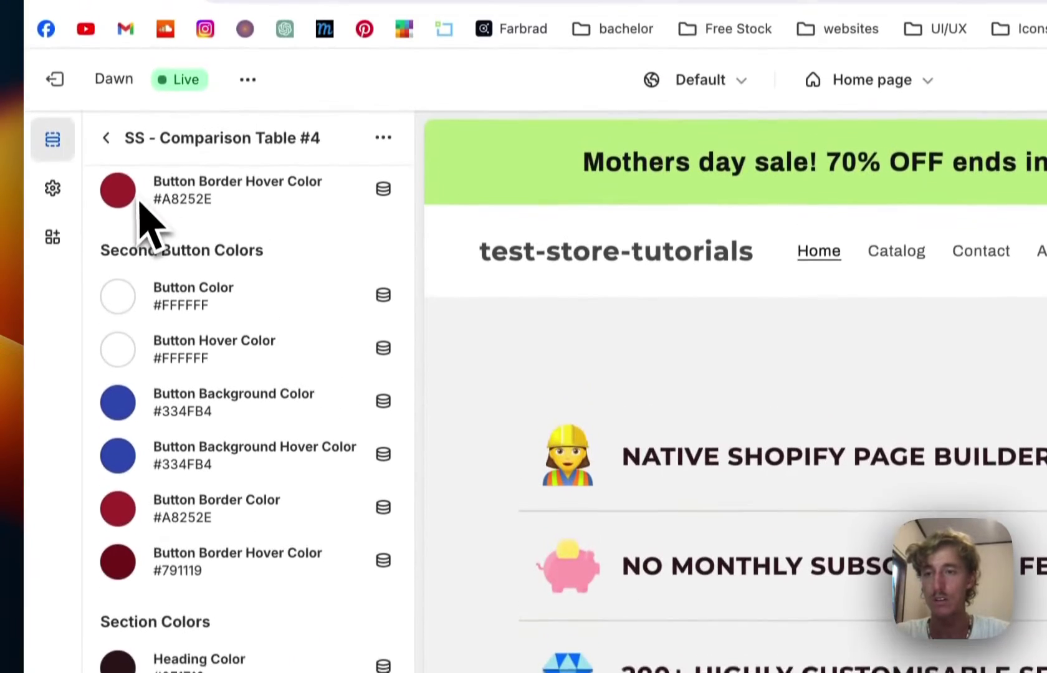
Step: Set the first button's border hover and the second button's border colours to blue #334FB4
left_click(121, 211)
left_click(127, 393)
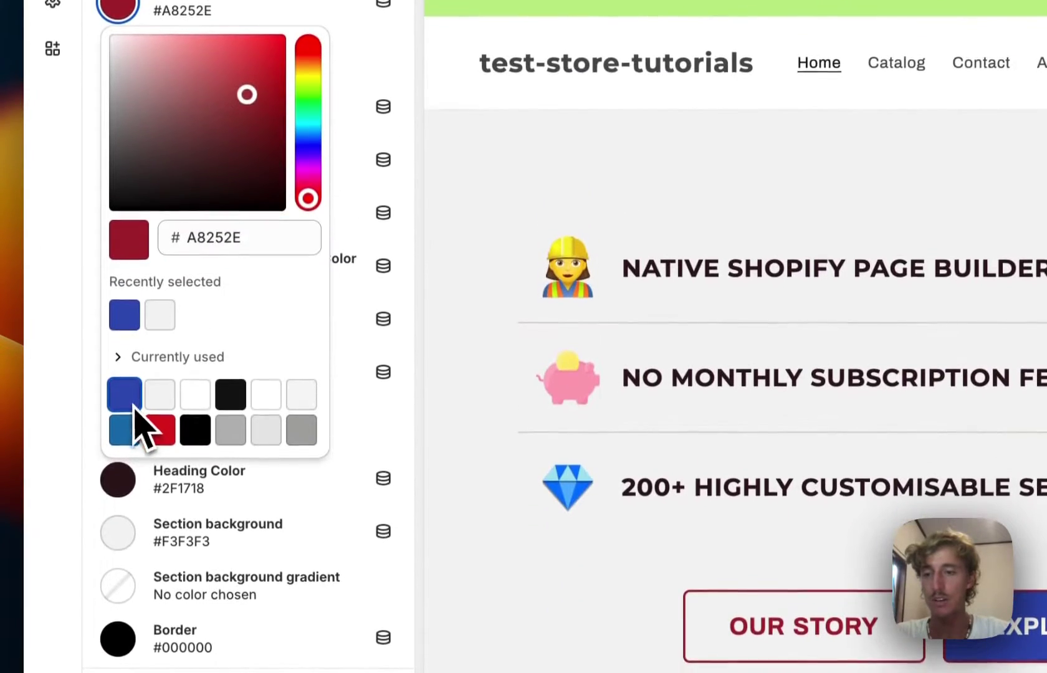
left_click(405, 272)
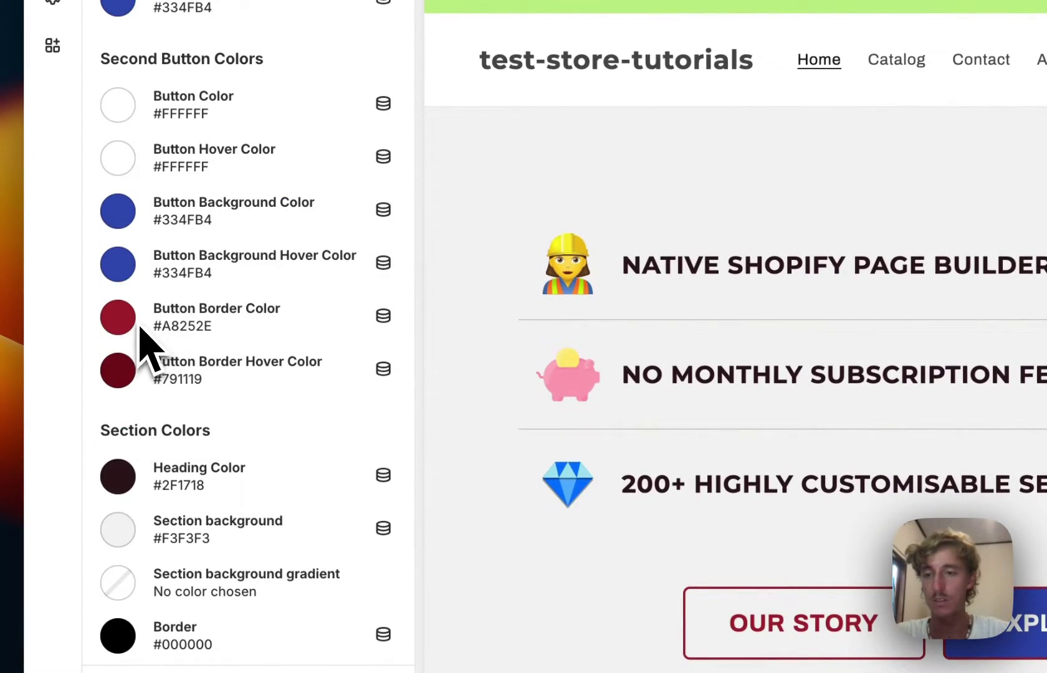
left_click(120, 319)
left_click(117, 373)
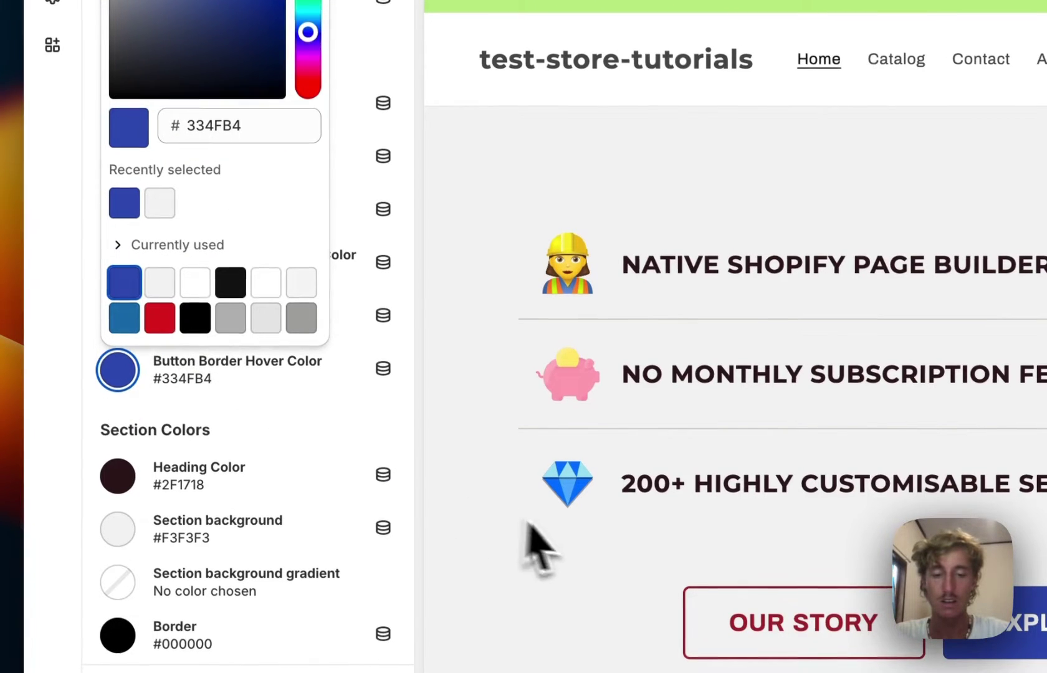
left_click(417, 396)
scroll(417, 395, "up", 4)
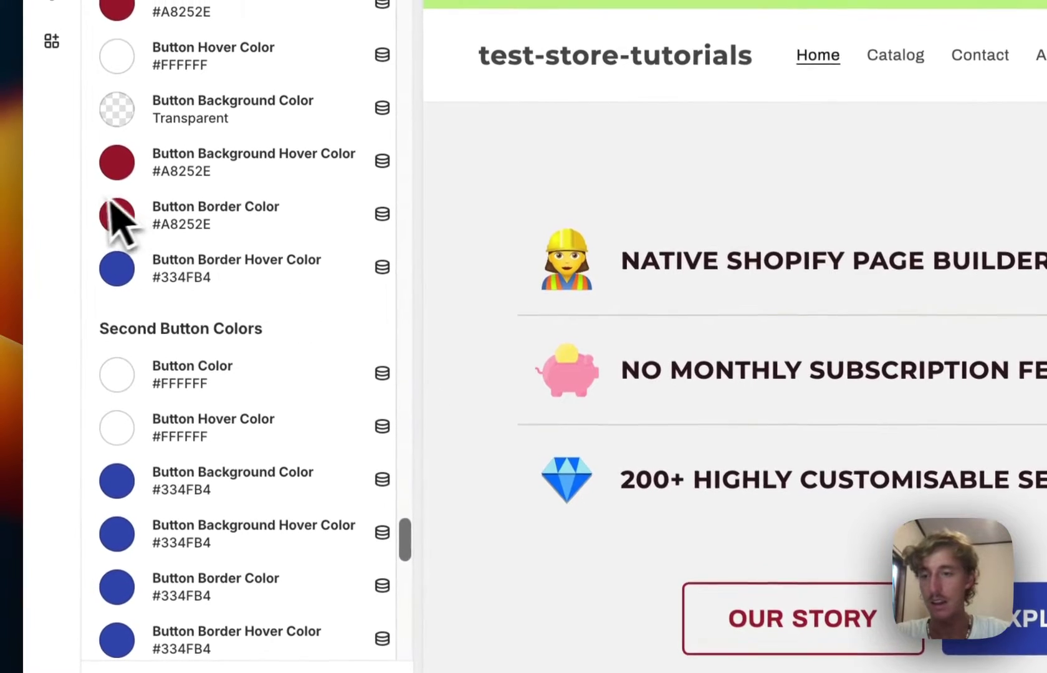
Step: Set the first button's border to blue and its text colour to blue #1773B0
left_click(114, 211)
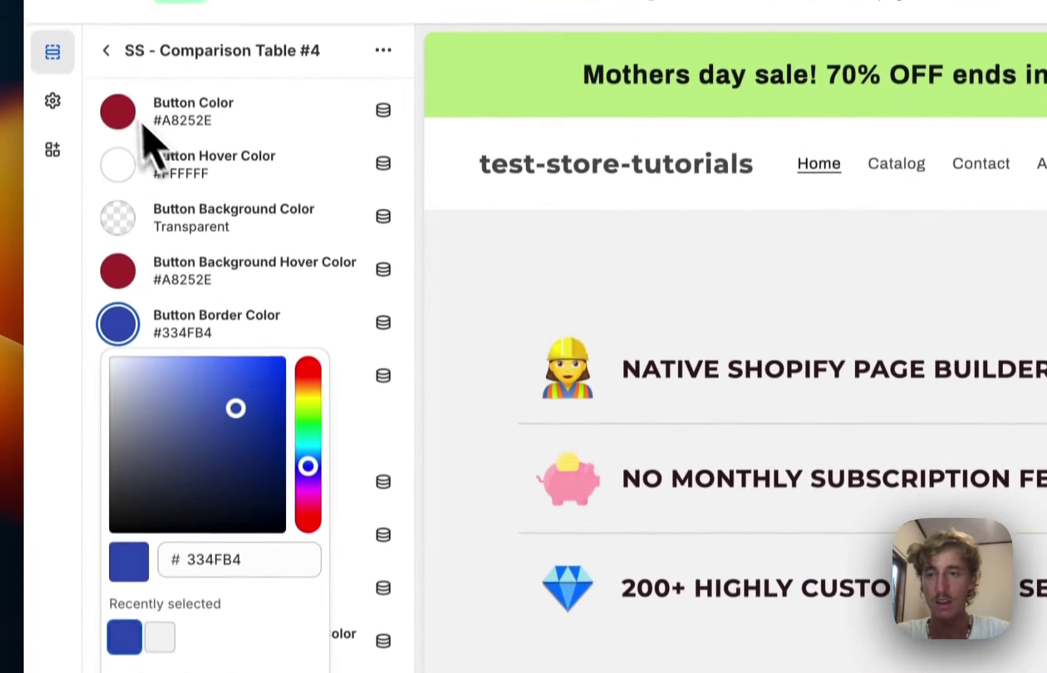
left_click(117, 7)
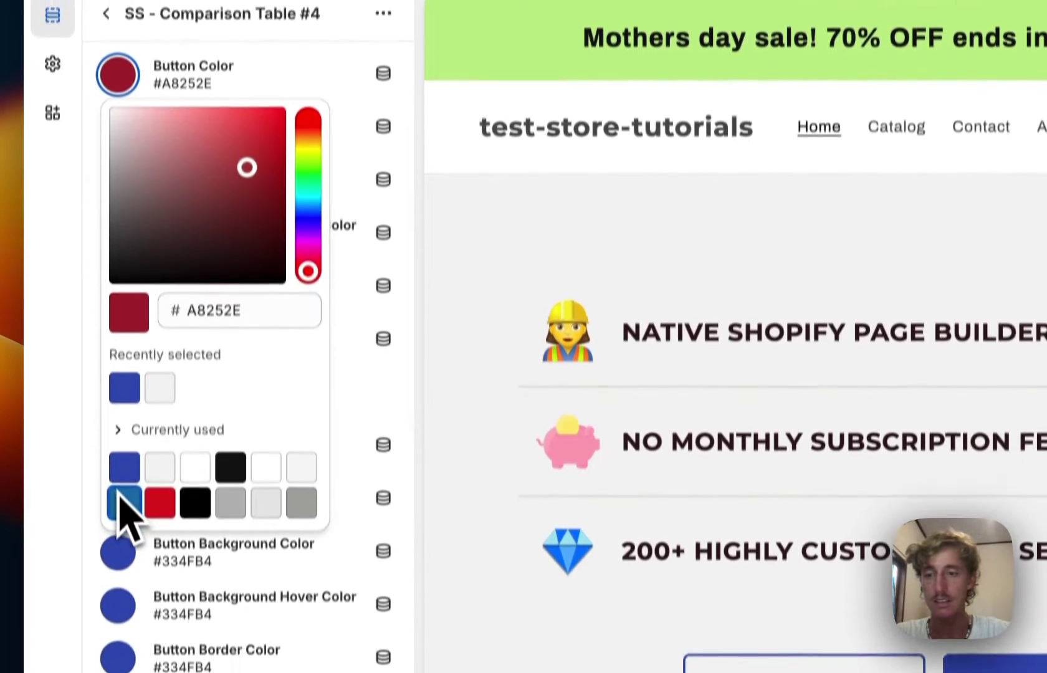
left_click(124, 559)
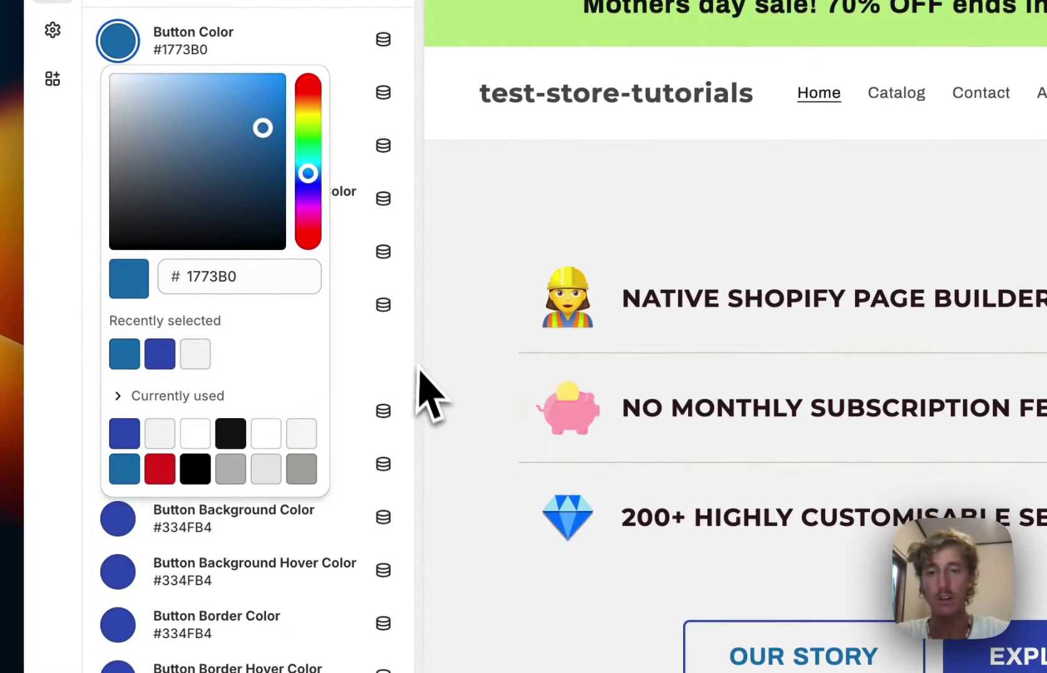
left_click(419, 374)
Step: Save the theme changes and reload the live storefront tab
scroll(648, 505, "down", 2)
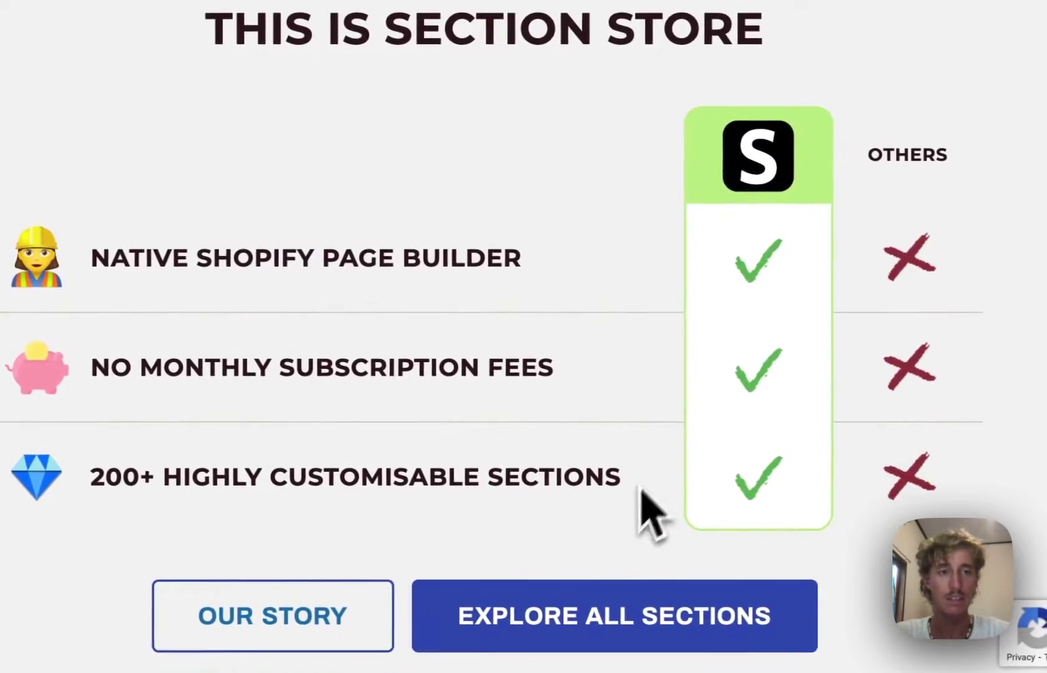
left_click(977, 167)
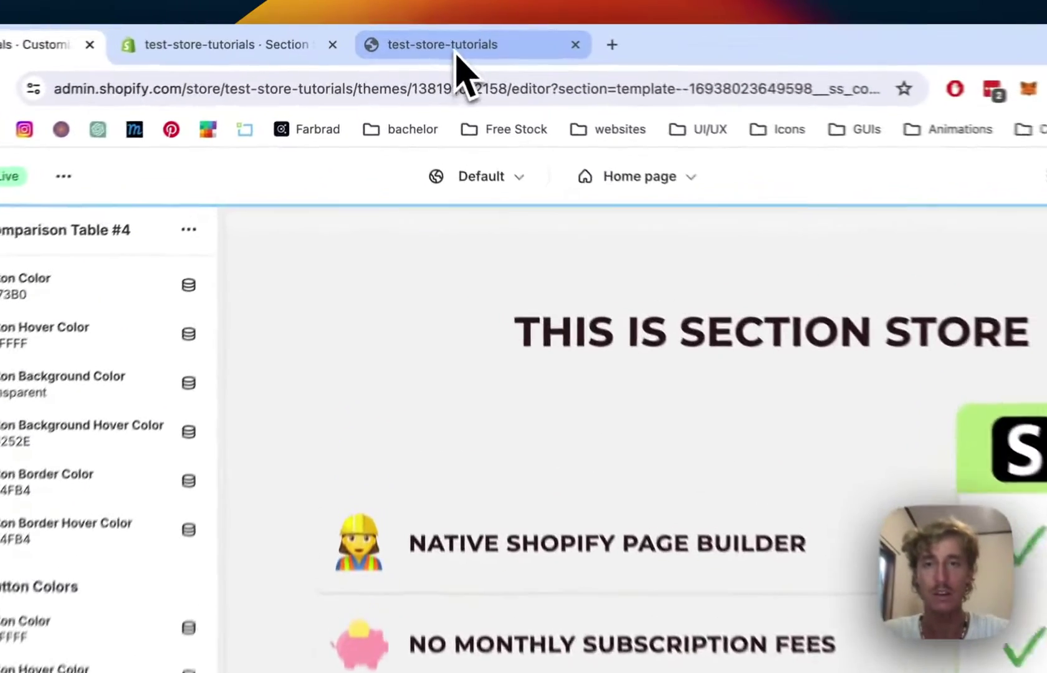
left_click(432, 38)
key("super+r")
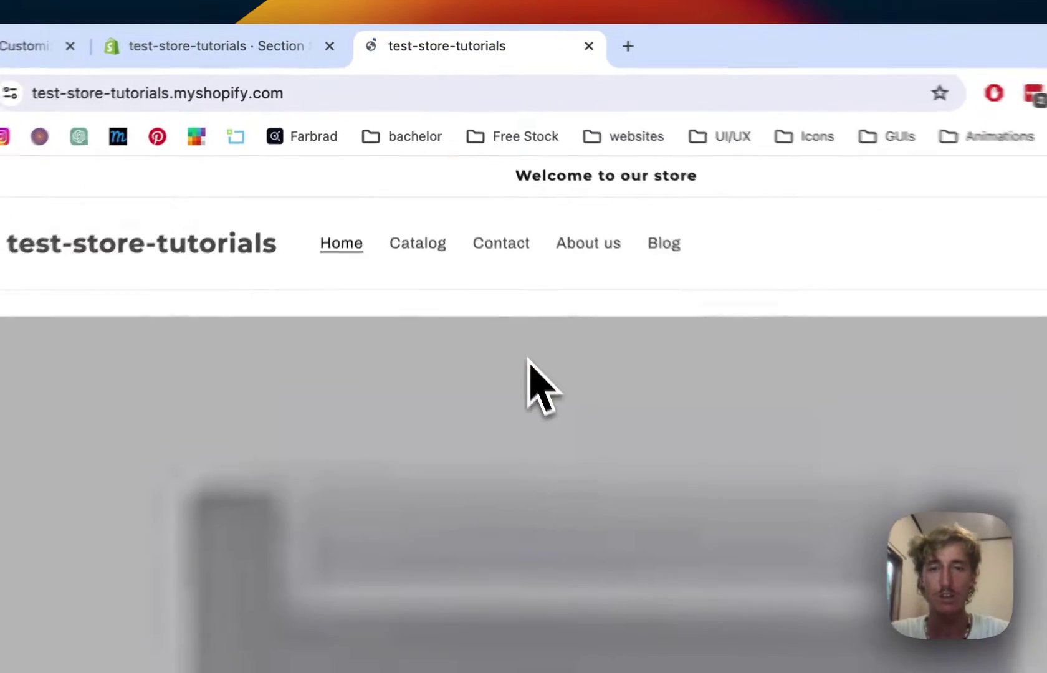
Step: Scroll the live home page to check the comparison table's grey background and blue buttons
scroll(481, 255, "down", 15)
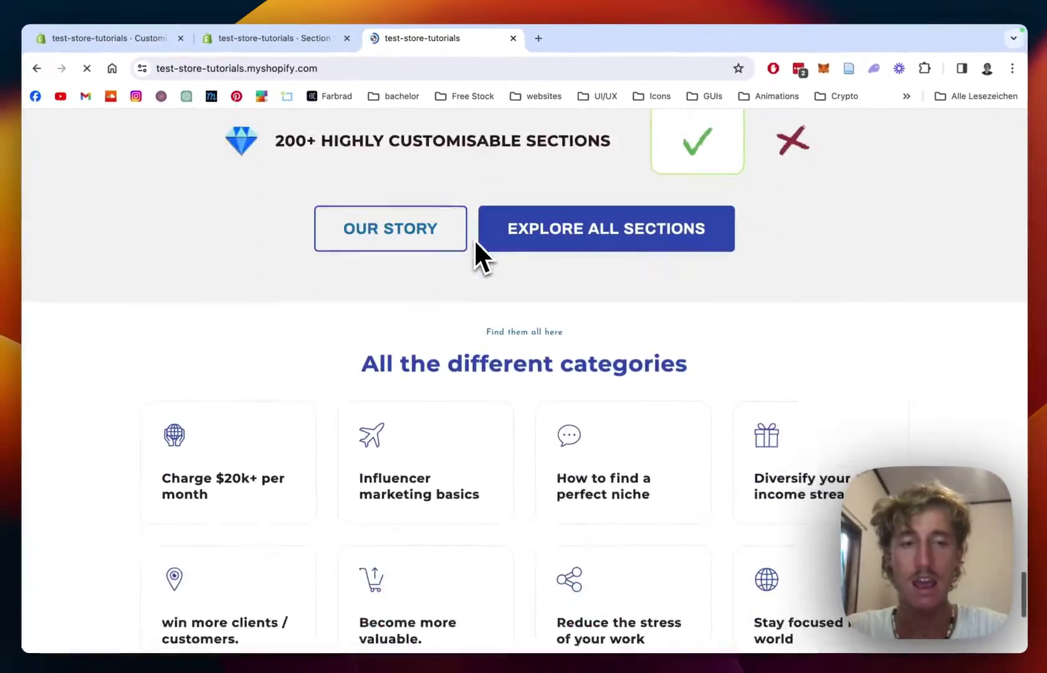
scroll(474, 240, "up", 10)
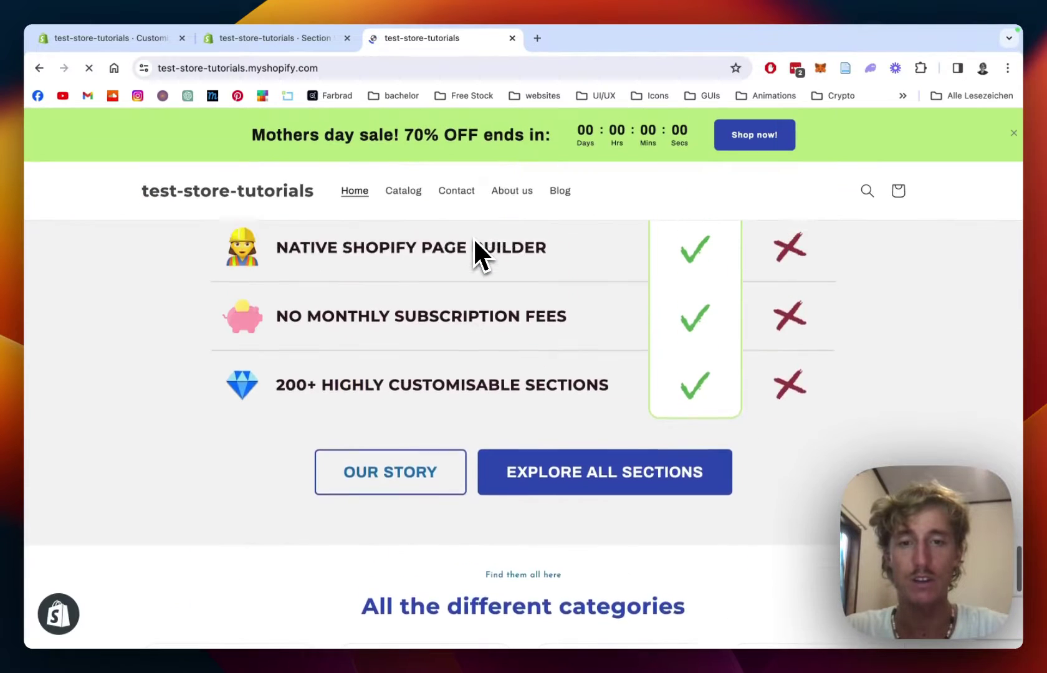
scroll(474, 238, "down", 1)
scroll(539, 360, "up", 3)
scroll(540, 360, "down", 3)
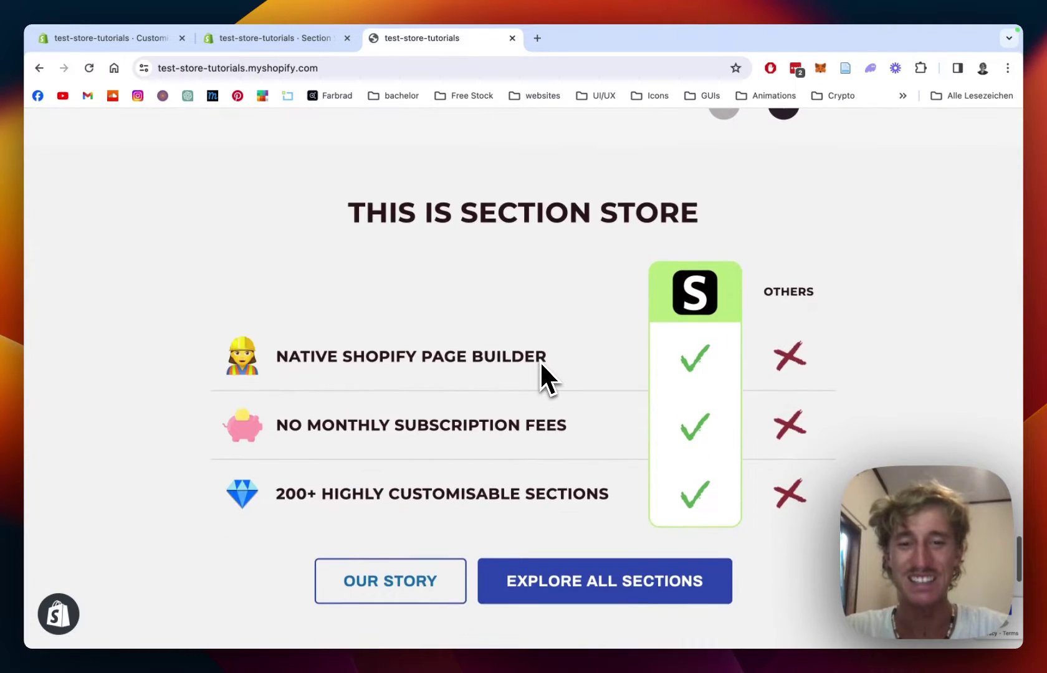